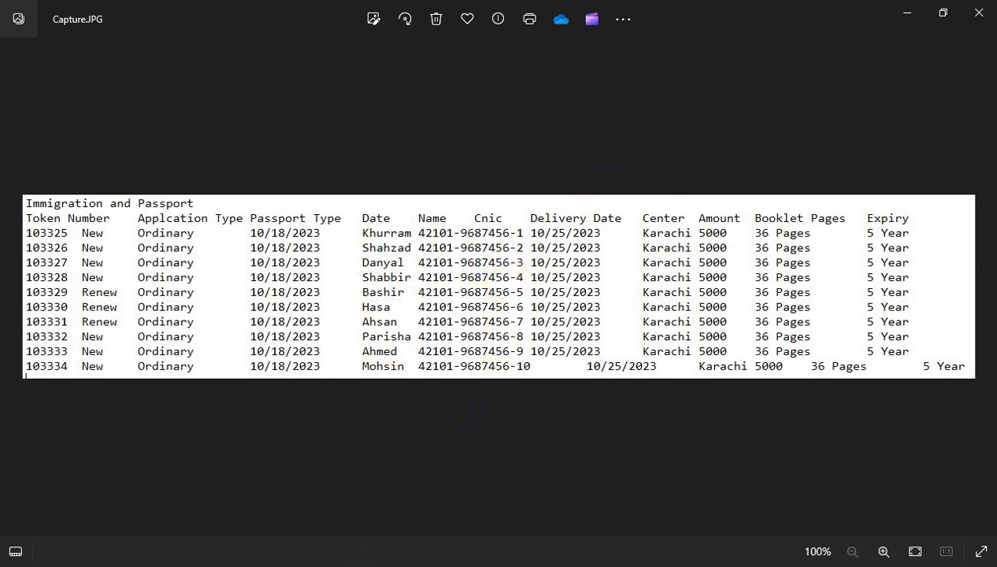
# - Switch to Excel and import Capture.JPG from the Desktop with Data From Picture
pyautogui.click(393, 518)
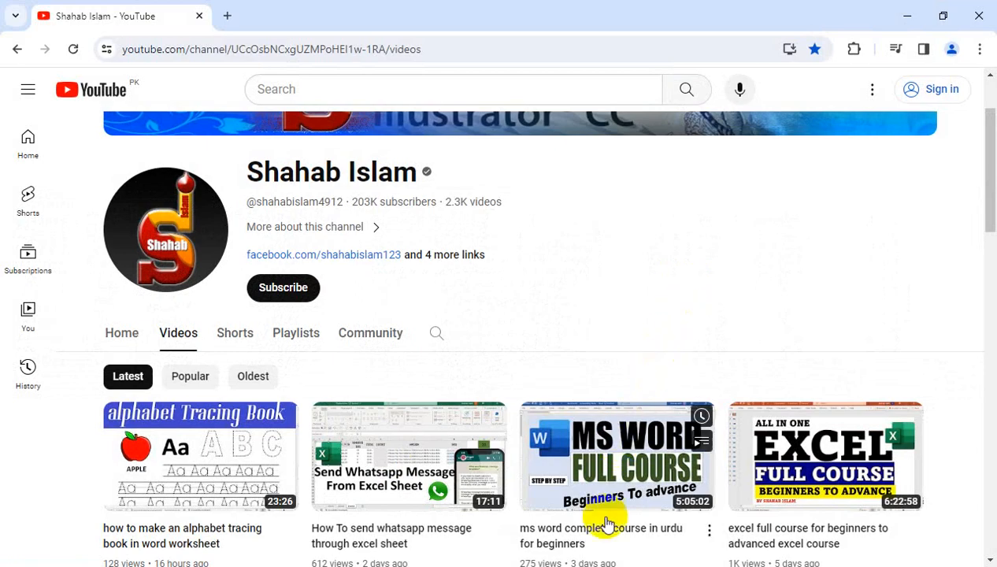
pyautogui.click(615, 565)
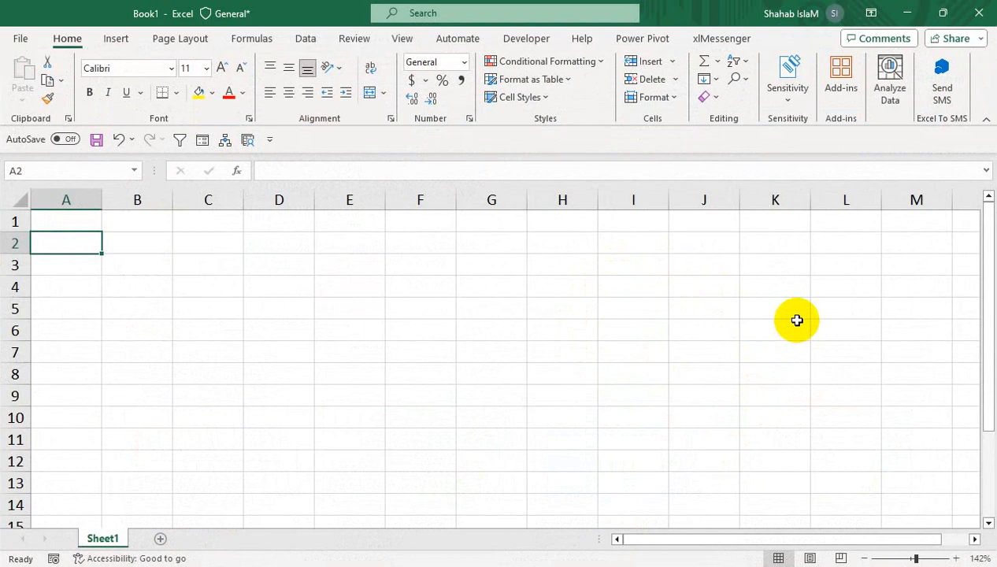
pyautogui.click(294, 38)
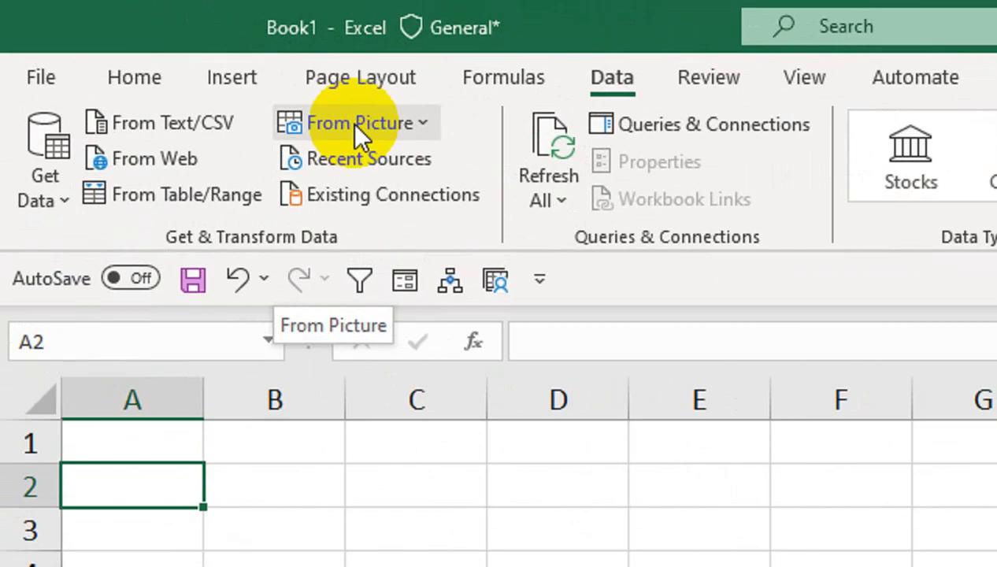
pyautogui.click(181, 66)
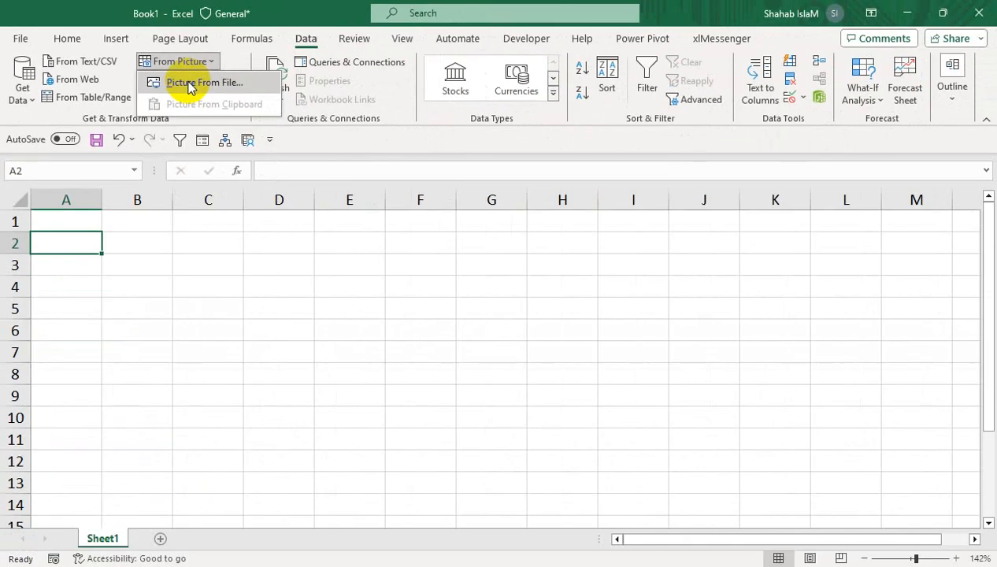
pyautogui.click(189, 83)
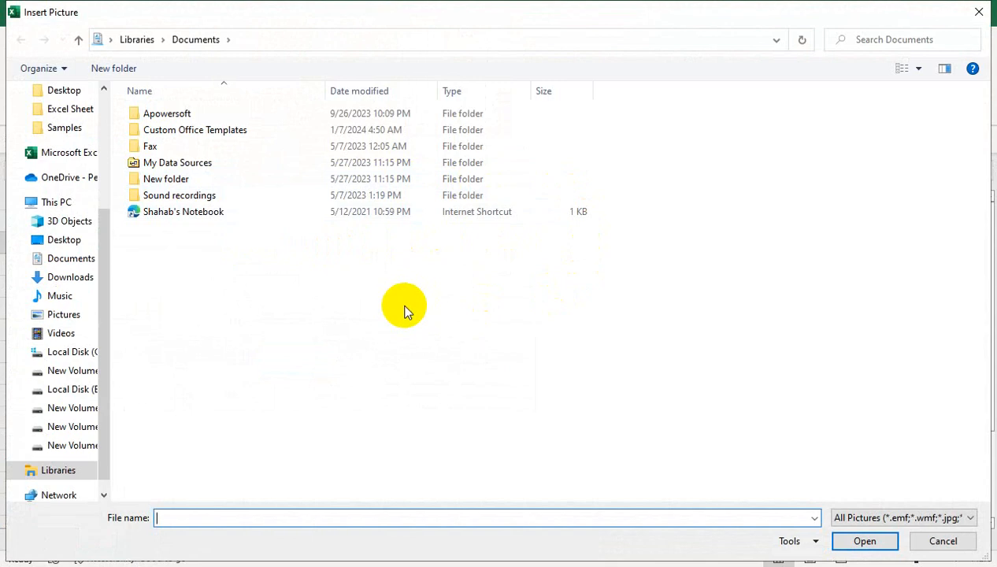
pyautogui.click(63, 239)
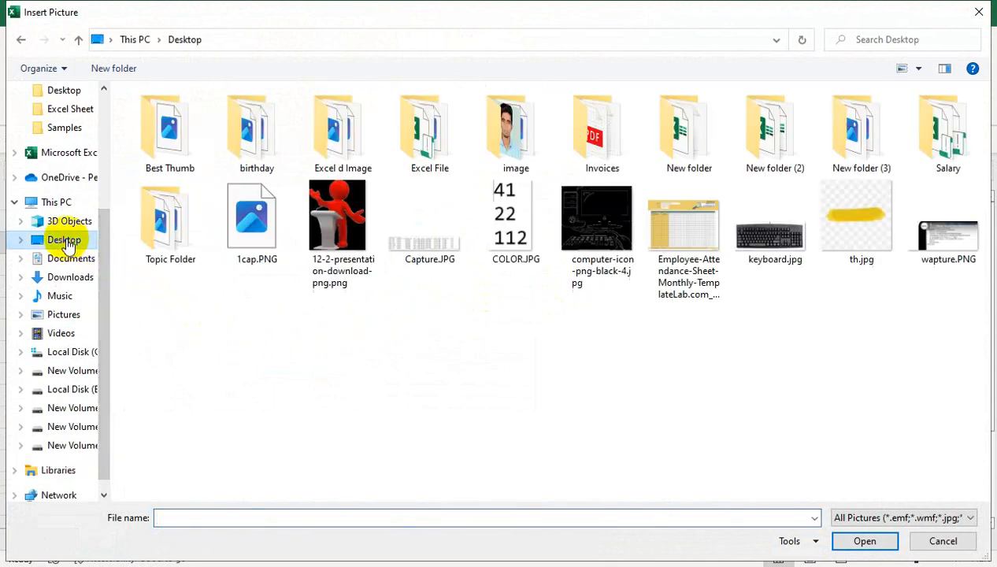
pyautogui.click(406, 253)
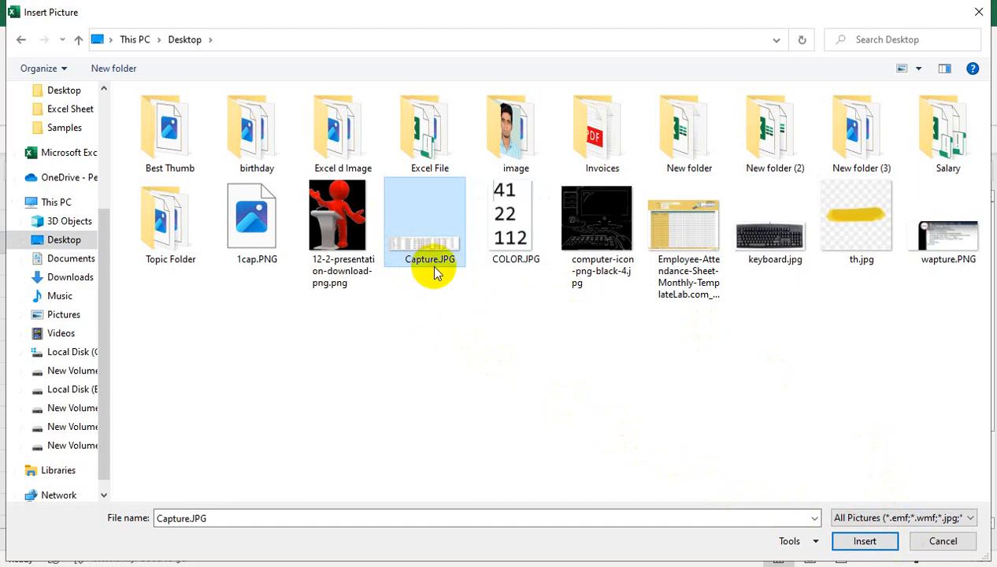
pyautogui.click(869, 542)
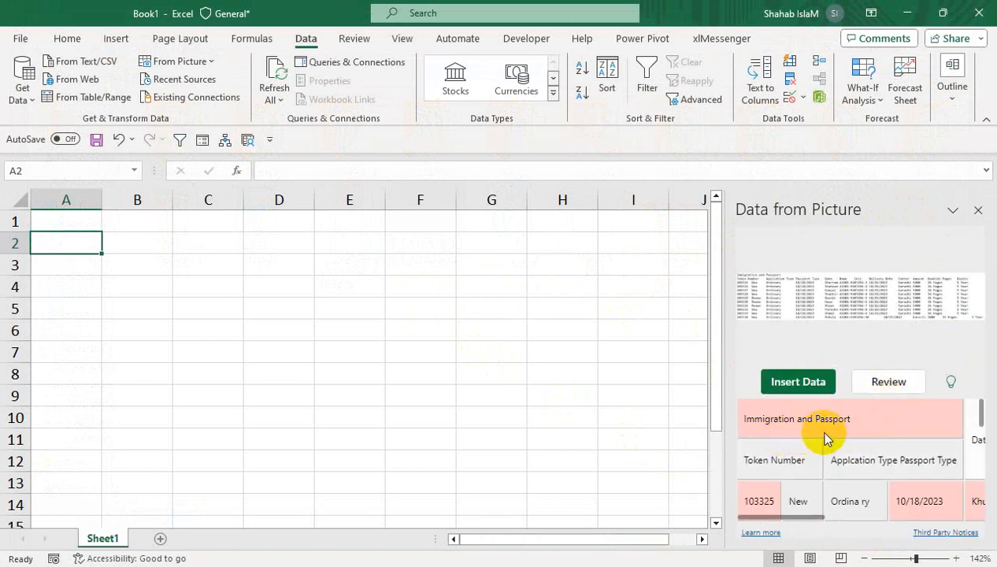
# - Look through the recognized data preview, insert it at cell A2 despite the items flagged for review, and look over the result
pyautogui.moveTo(982, 415); pyautogui.dragTo(981, 378)
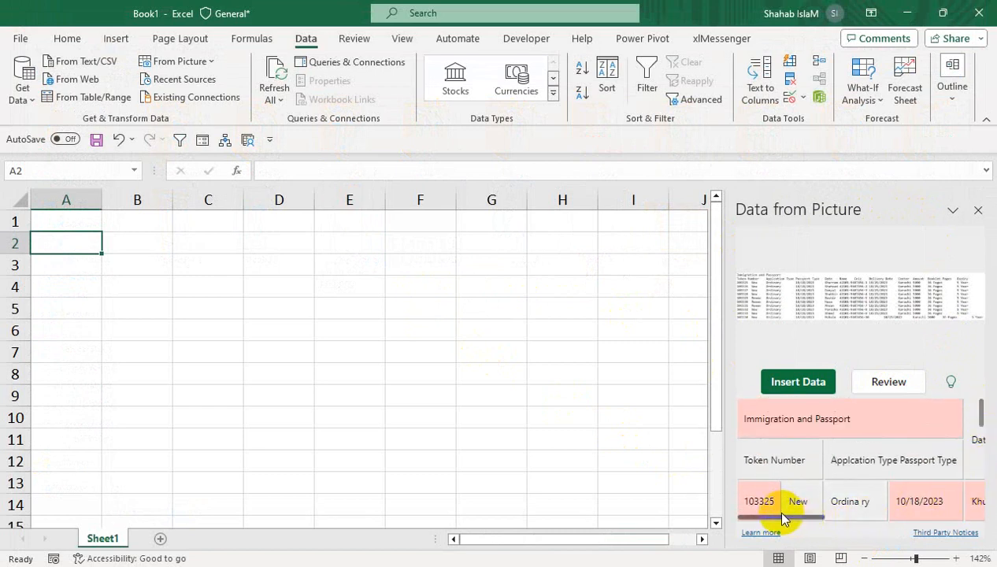
pyautogui.moveTo(781, 517); pyautogui.dragTo(750, 520)
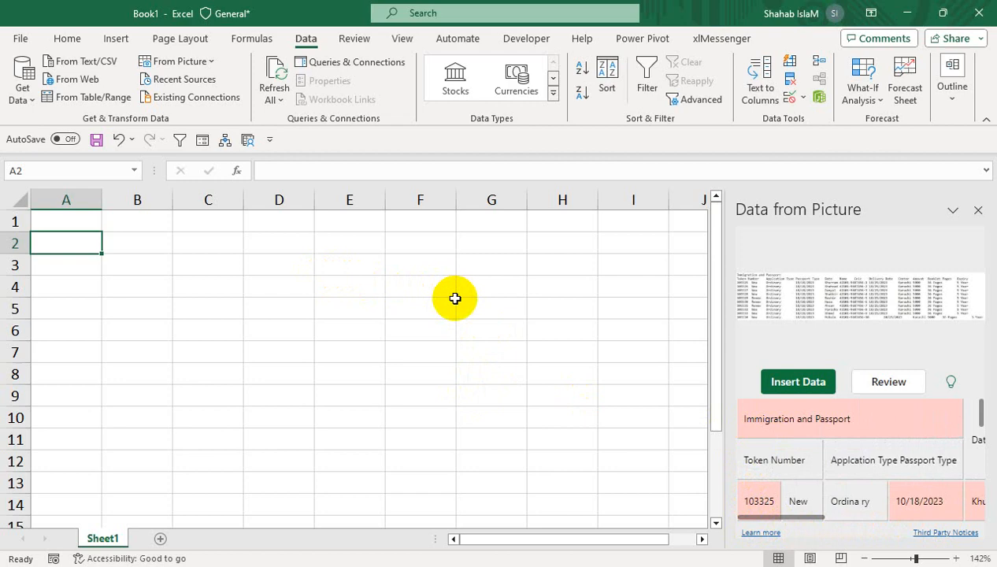
pyautogui.click(803, 381)
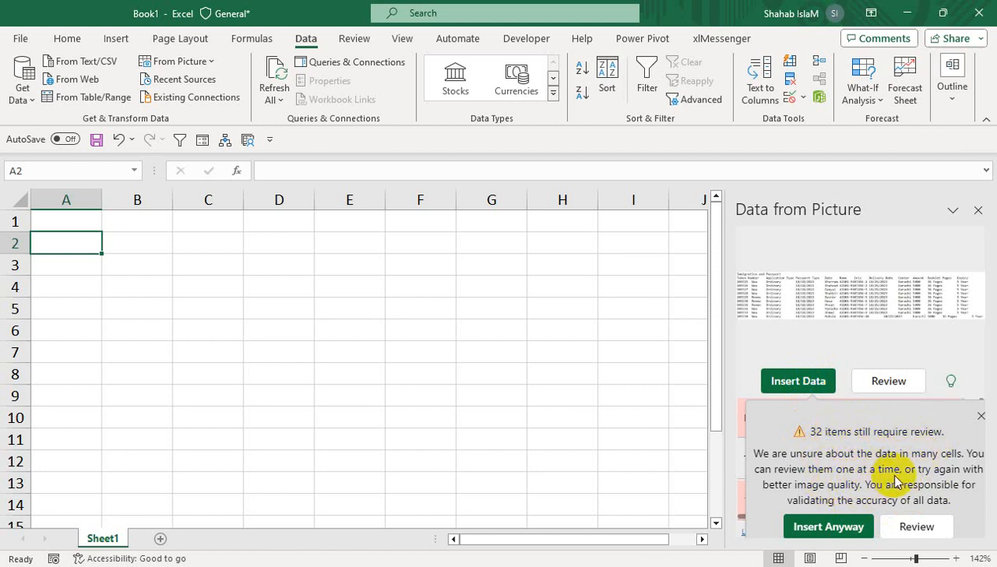
pyautogui.click(834, 527)
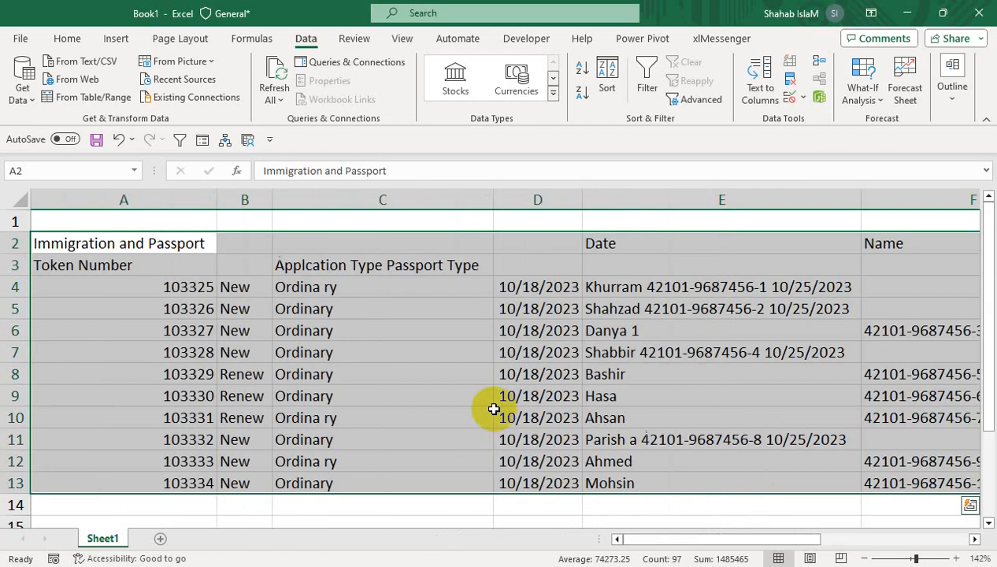
pyautogui.click(455, 402)
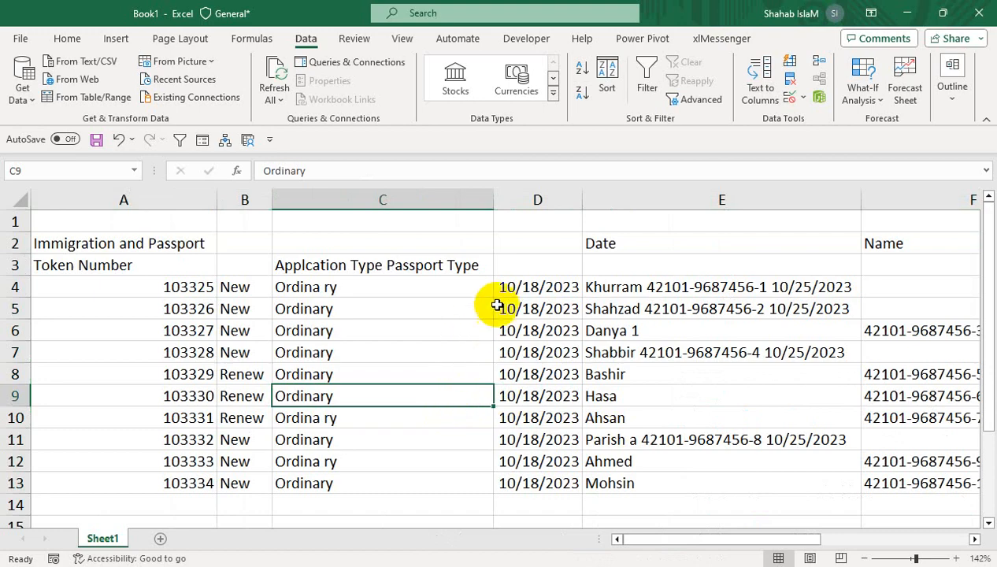
pyautogui.moveTo(705, 539); pyautogui.dragTo(668, 516)
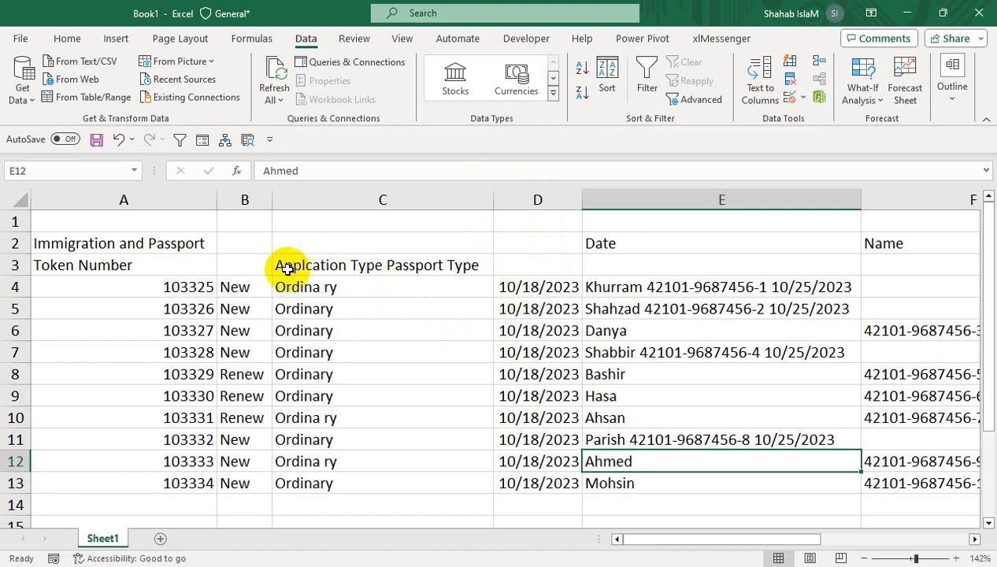
pyautogui.click(603, 565)
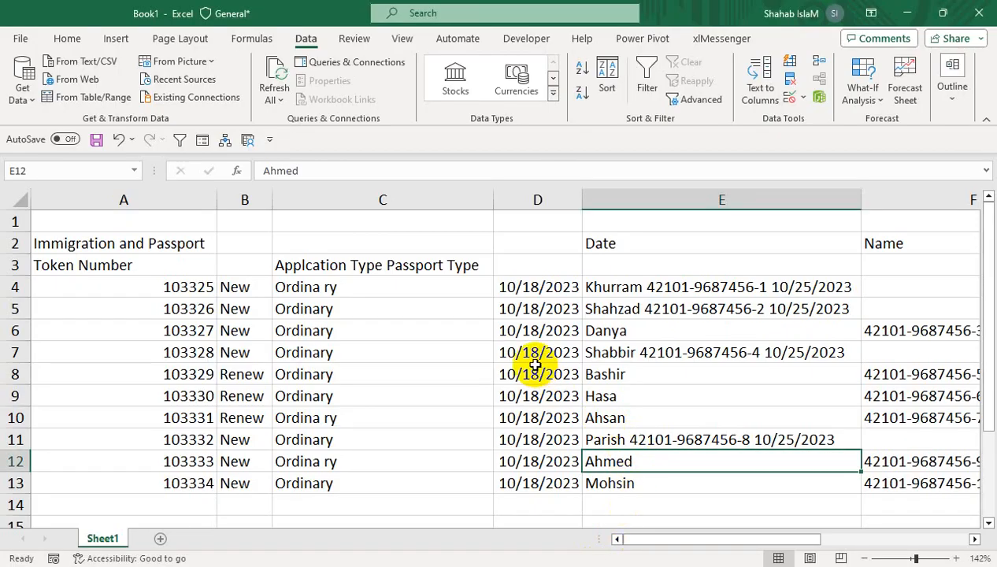
# - Move the text "Applcation Type" from header cell C3 to B3 and fit column B to its contents
pyautogui.click(332, 262)
pyautogui.moveTo(344, 170); pyautogui.dragTo(252, 170)
pyautogui.hotkey('ctrl', 'c')
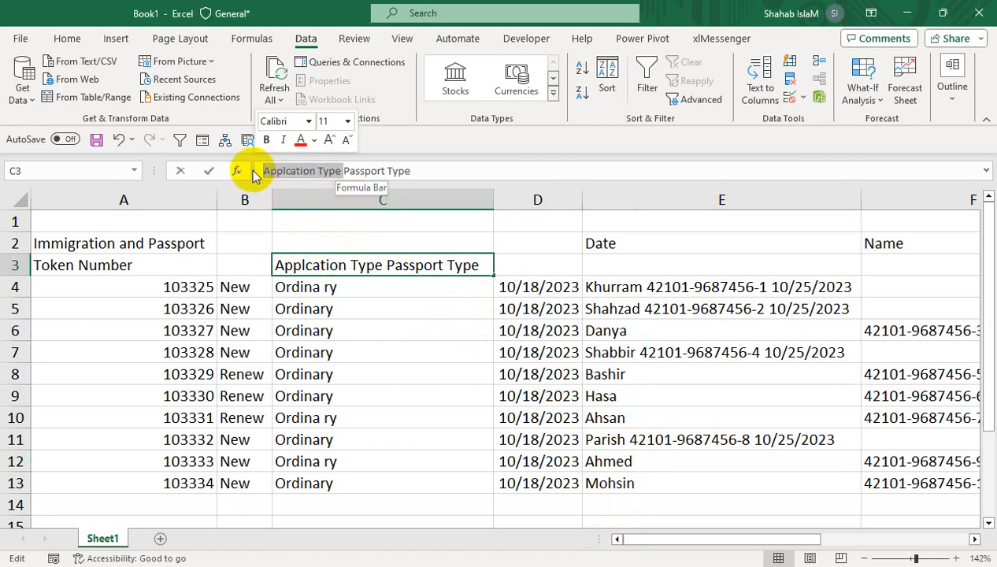
pyautogui.click(244, 262)
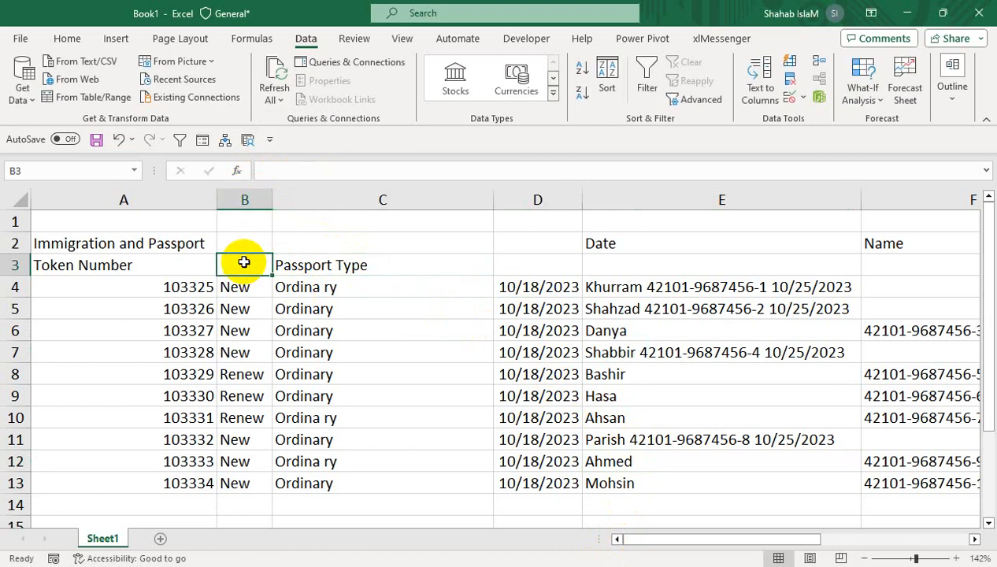
pyautogui.hotkey('ctrl', 'v')
pyautogui.doubleClick(272, 199)
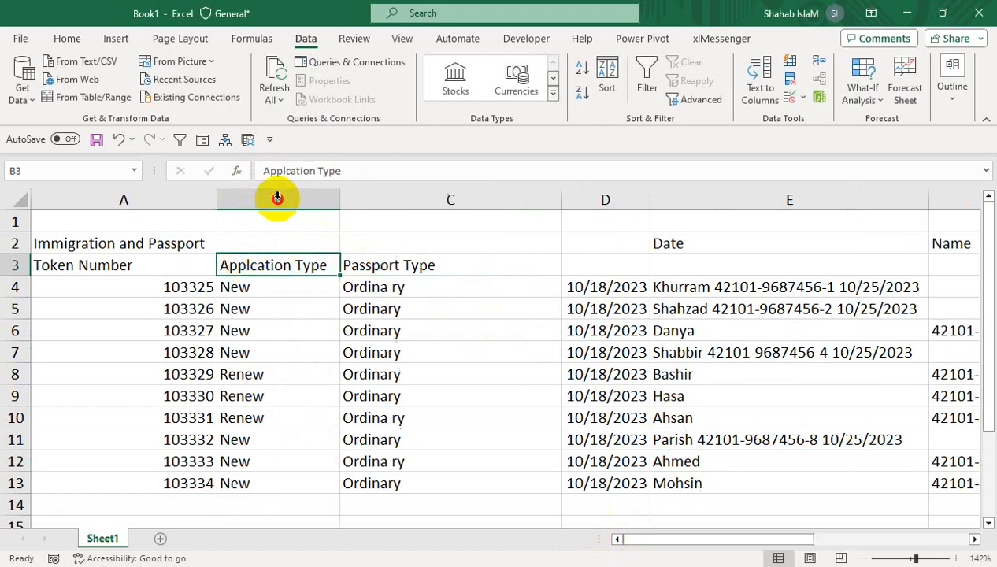
# - Move the "Immigration and Passport" title to cell A1 and narrow column A to fit the Token Number header
pyautogui.click(133, 237)
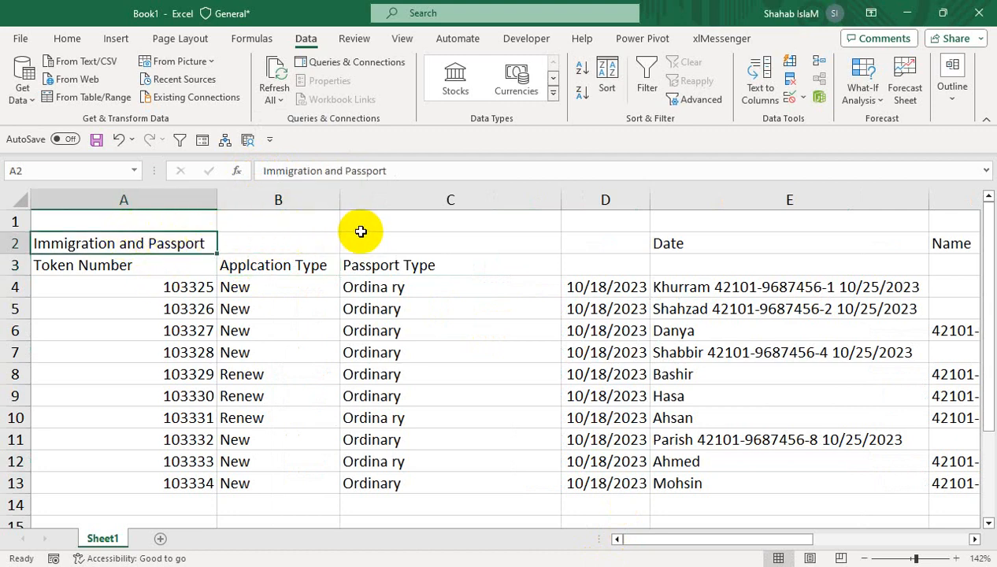
pyautogui.moveTo(209, 239); pyautogui.dragTo(151, 201)
pyautogui.click(138, 264)
pyautogui.click(262, 264)
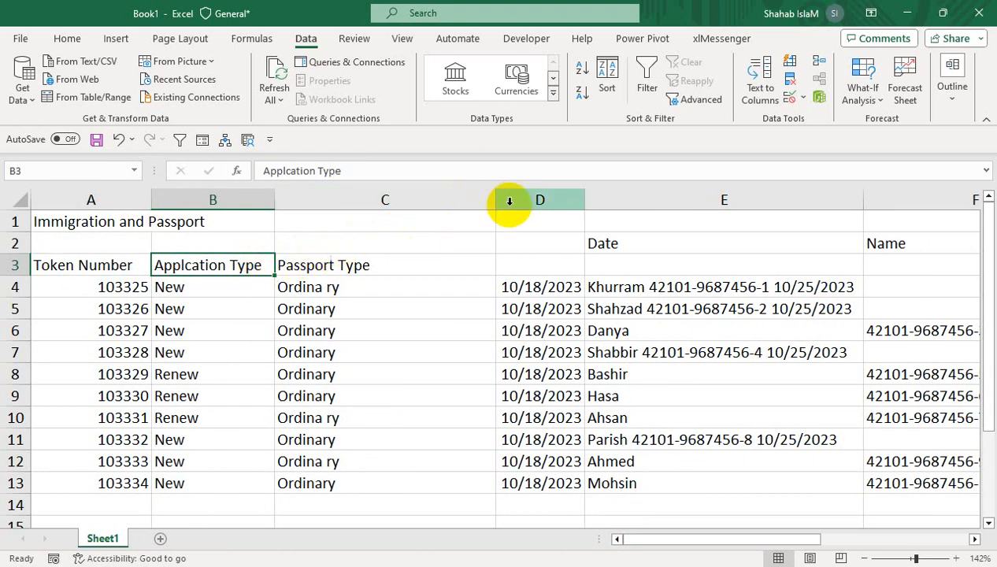
# - Narrow column C to fit the Passport Type header and move the Date header from E2 to D3
pyautogui.moveTo(496, 199); pyautogui.dragTo(375, 202)
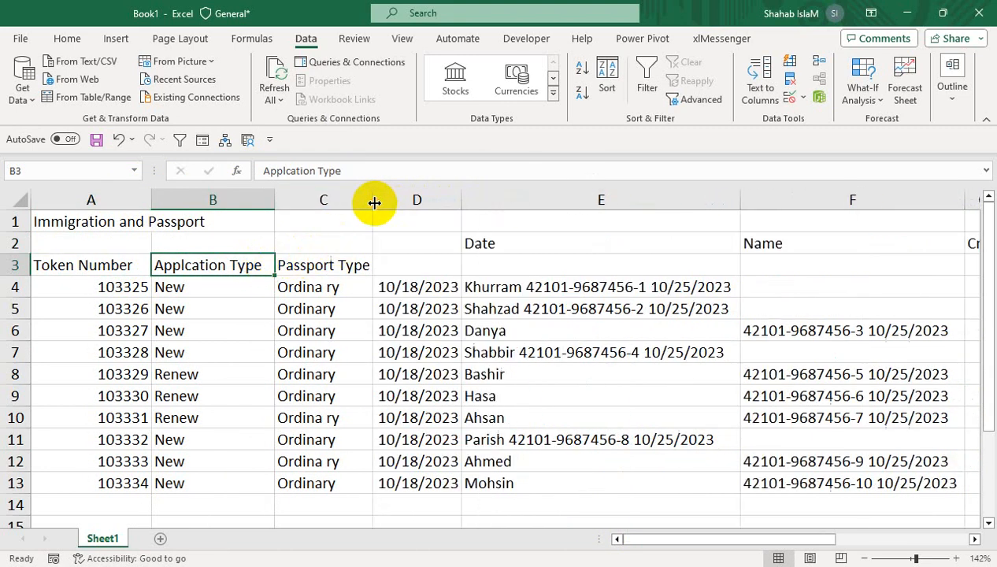
pyautogui.click(480, 247)
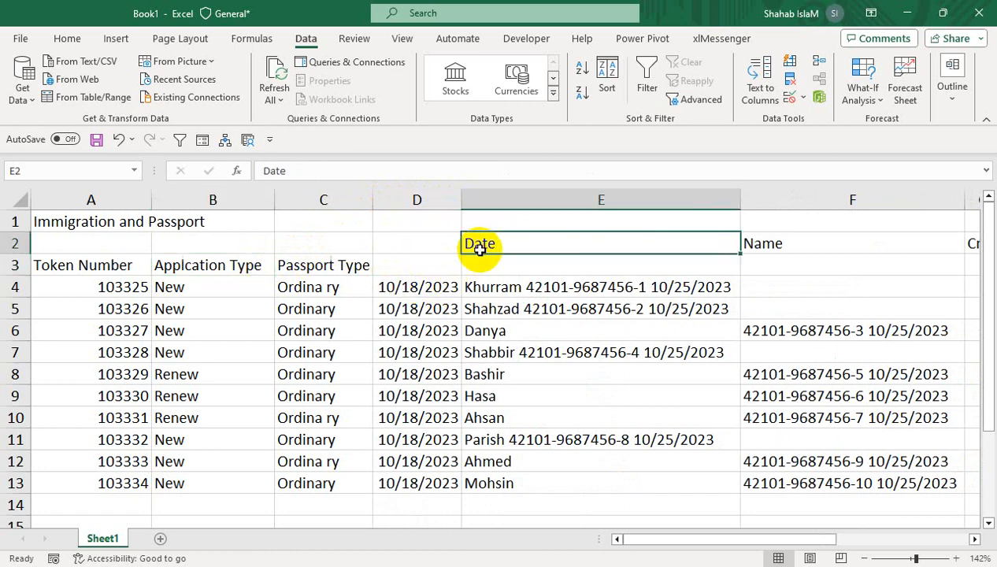
pyautogui.moveTo(480, 254); pyautogui.dragTo(429, 274)
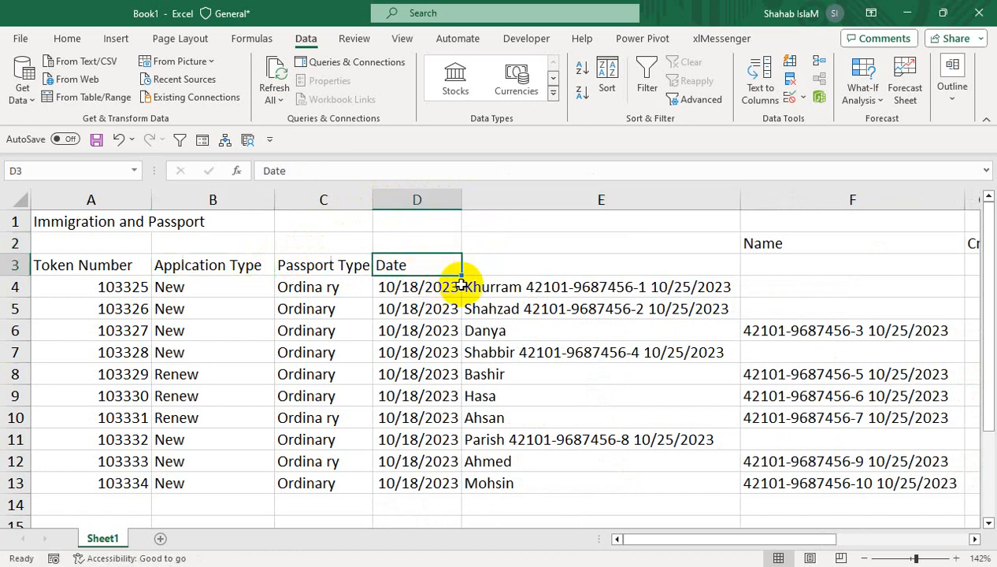
# - Split E4:E13 with Text to Columns using fixed width, replacing the existing data in the adjacent cells, and fit column G to its contents
pyautogui.click(509, 285)
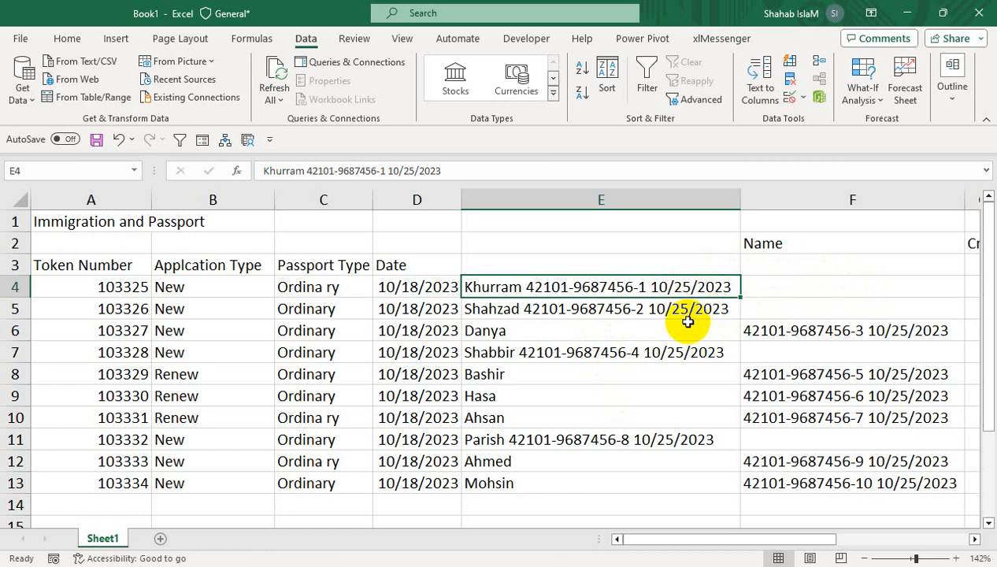
pyautogui.moveTo(509, 288); pyautogui.dragTo(510, 474)
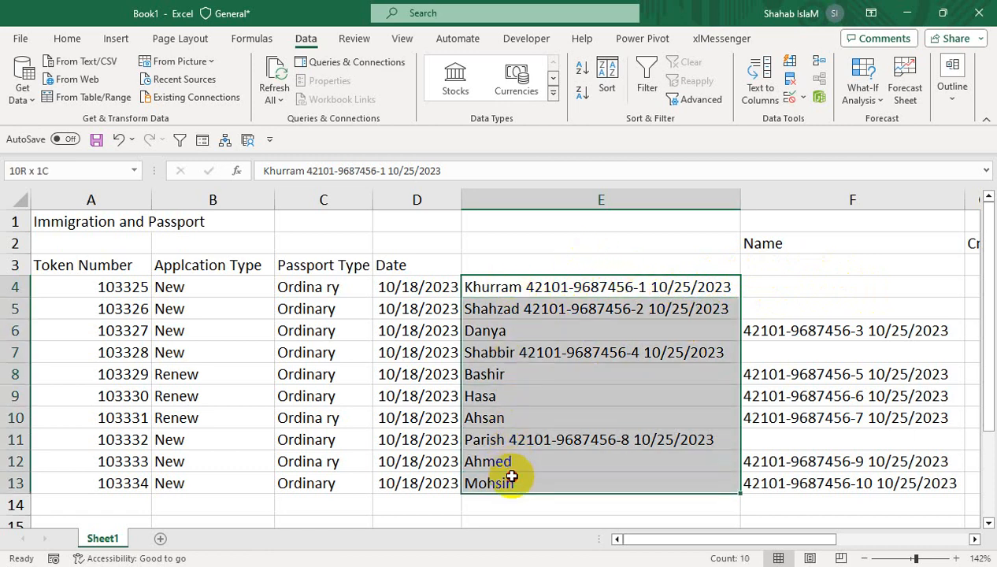
pyautogui.click(251, 38)
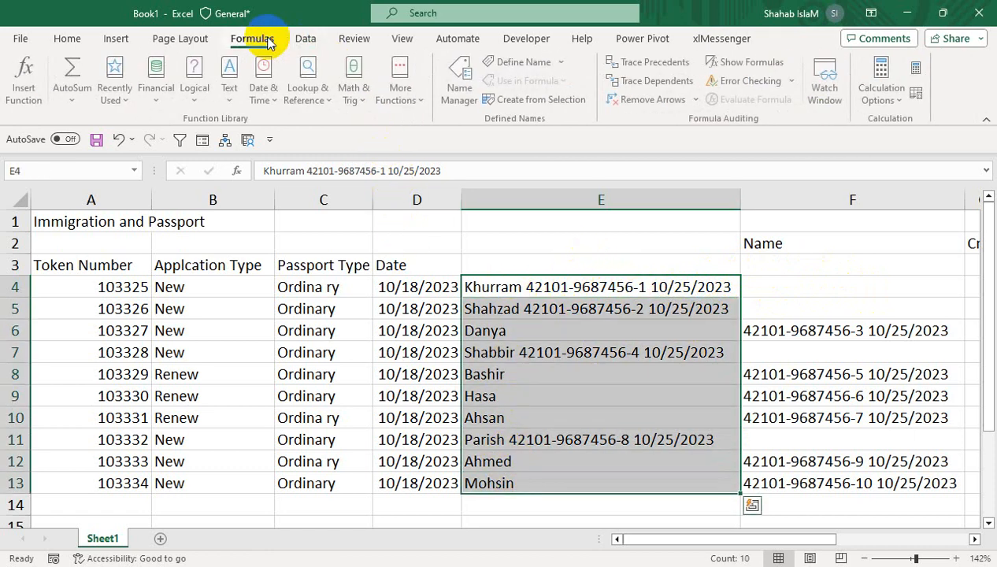
pyautogui.click(308, 38)
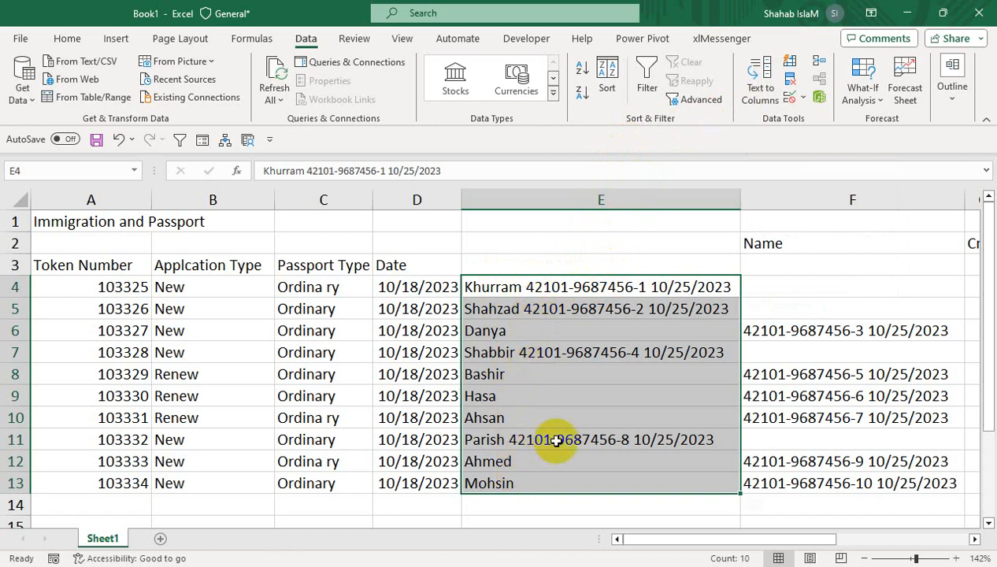
pyautogui.hotkey('ctrl', 'q')
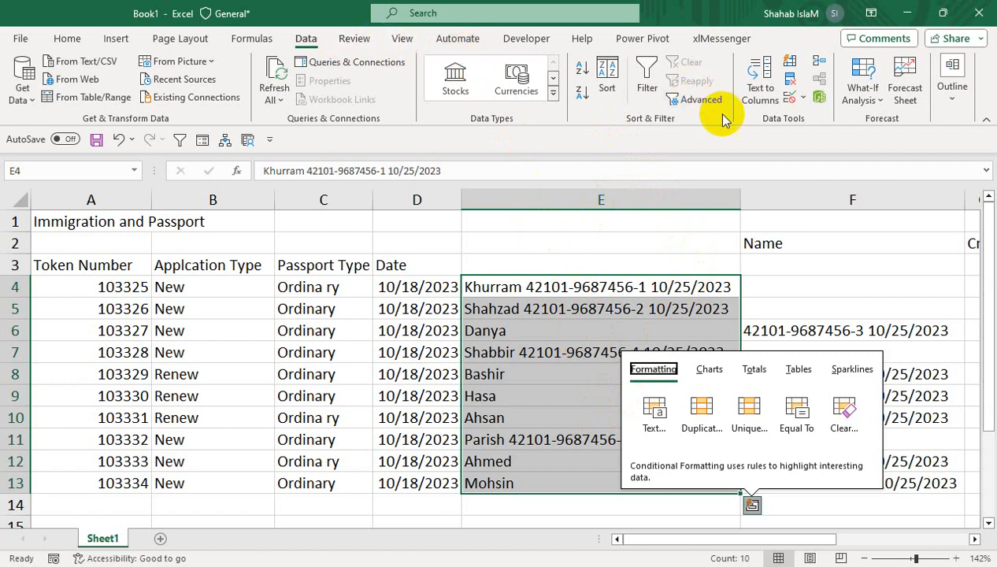
pyautogui.click(749, 98)
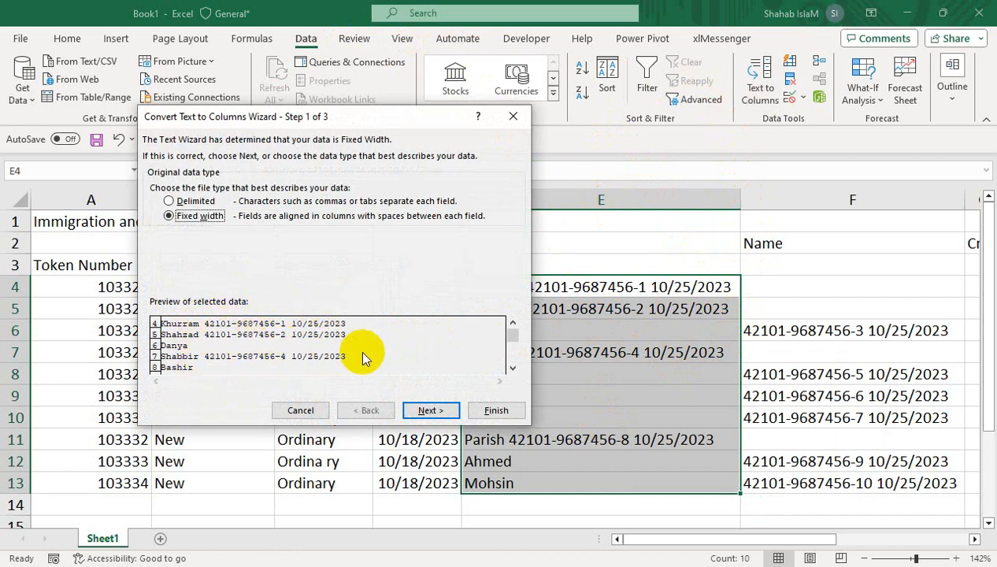
pyautogui.click(430, 415)
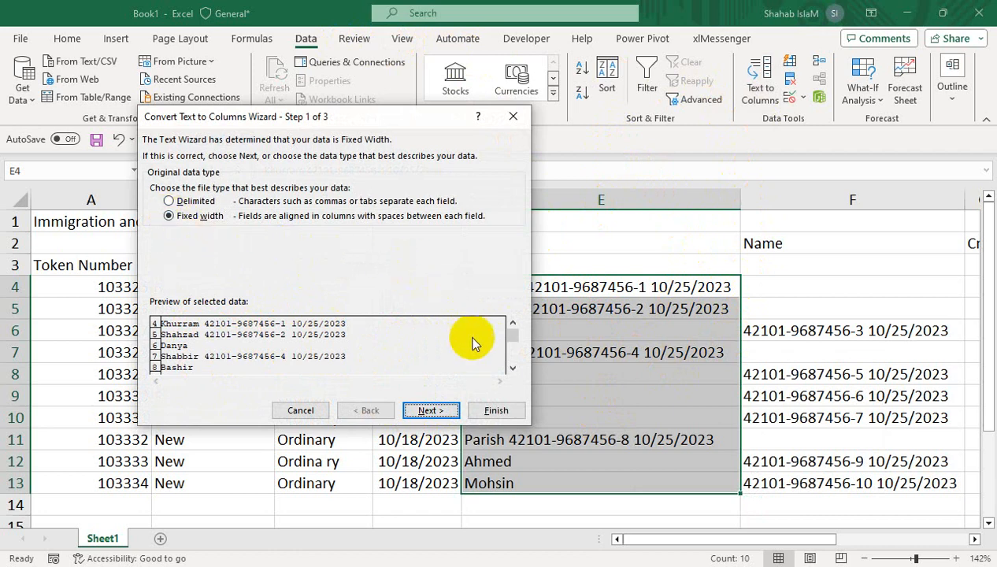
pyautogui.click(430, 411)
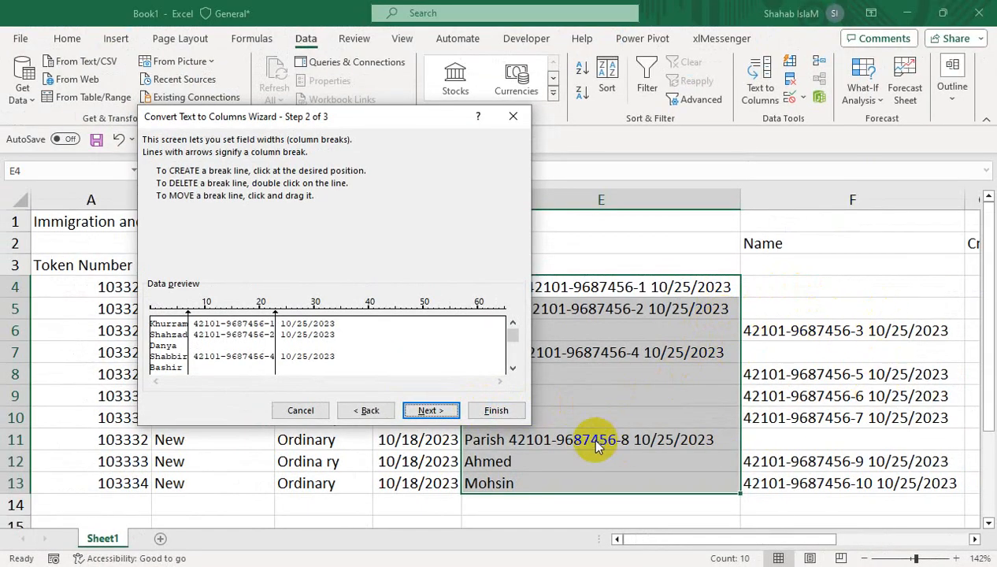
pyautogui.click(507, 412)
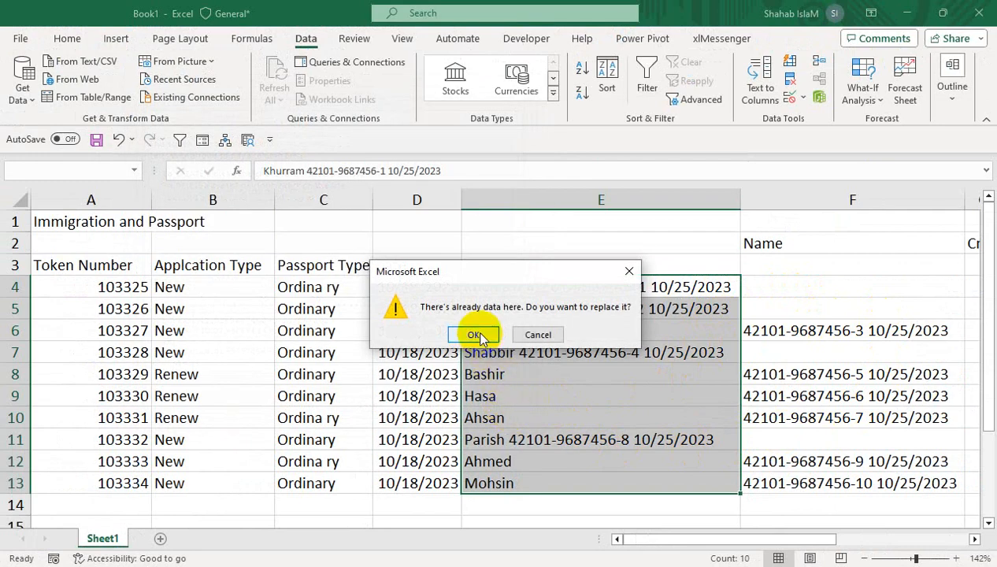
pyautogui.click(475, 335)
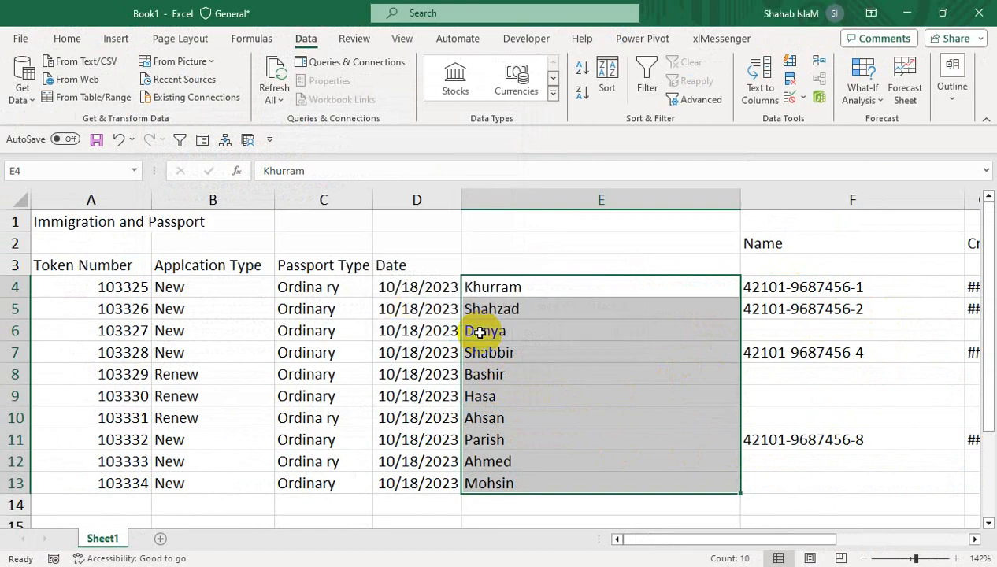
pyautogui.moveTo(653, 535); pyautogui.dragTo(748, 533)
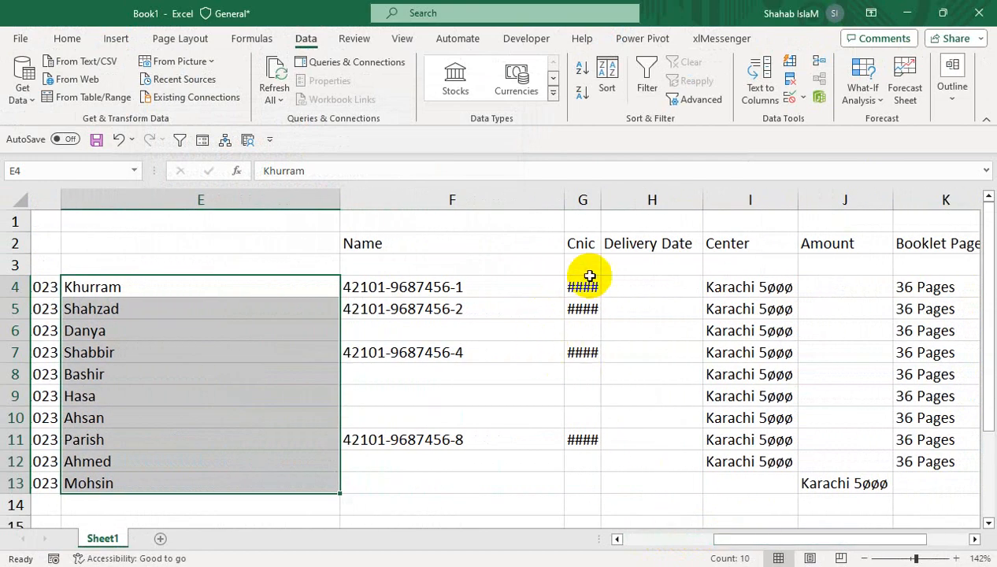
pyautogui.doubleClick(601, 199)
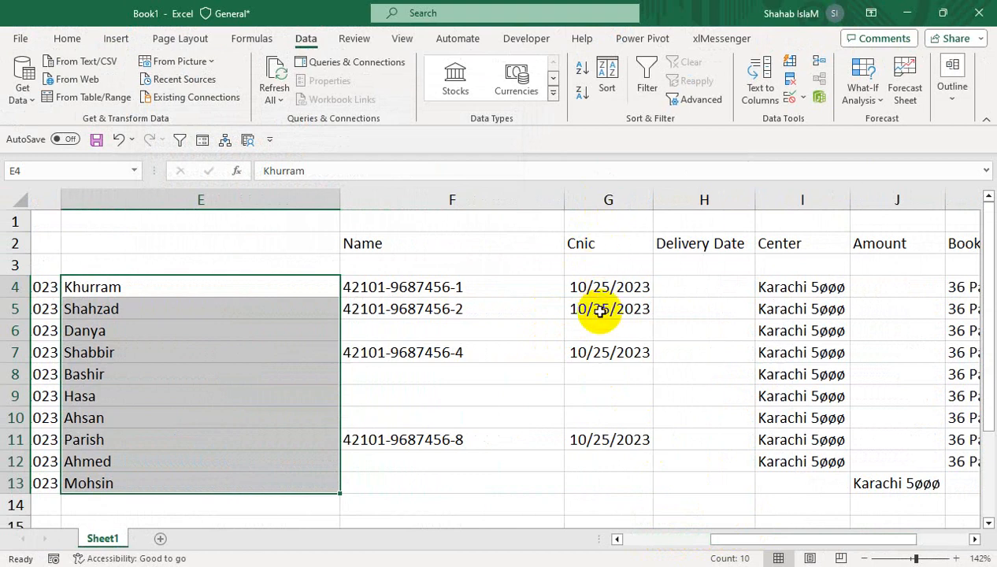
# - Move the dates in G4:G11 to the Delivery Date column, starting at H4
pyautogui.moveTo(603, 286); pyautogui.dragTo(608, 429)
pyautogui.moveTo(655, 348); pyautogui.dragTo(679, 351)
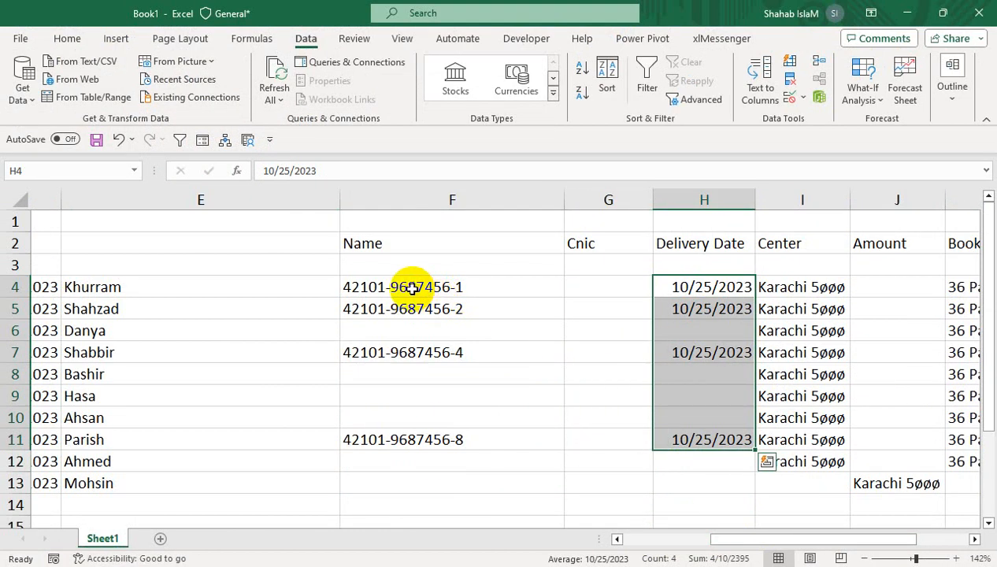
pyautogui.moveTo(409, 286); pyautogui.dragTo(412, 451)
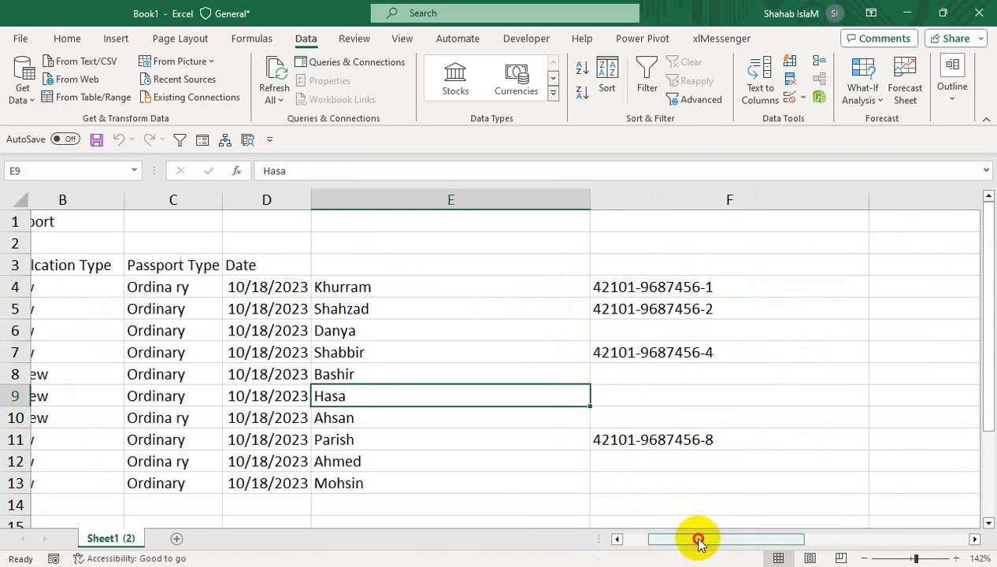
# - Move the Name header from cell H2 to E3, above the applicant names
pyautogui.moveTo(696, 540); pyautogui.dragTo(791, 534)
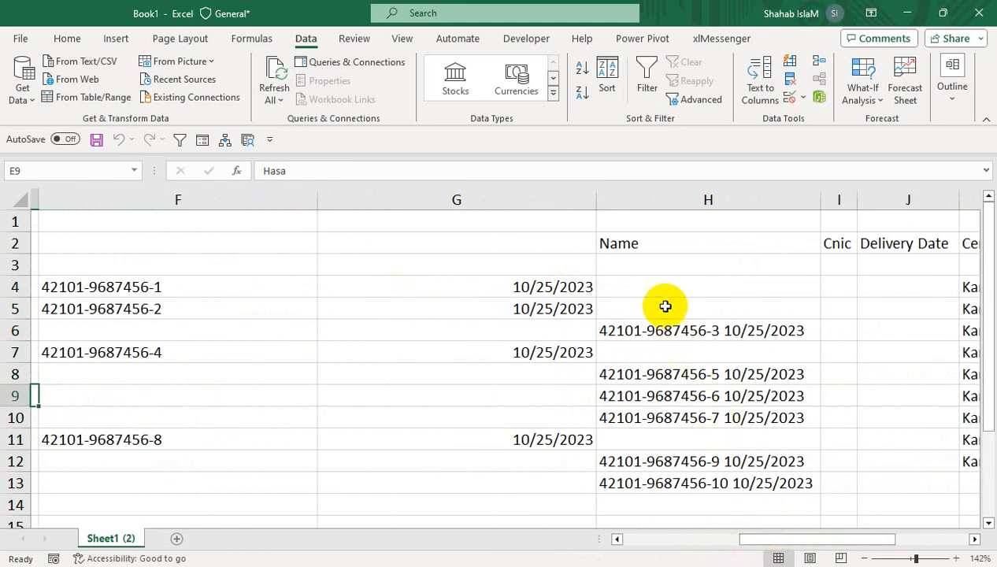
pyautogui.click(651, 247)
pyautogui.moveTo(630, 254); pyautogui.dragTo(472, 265)
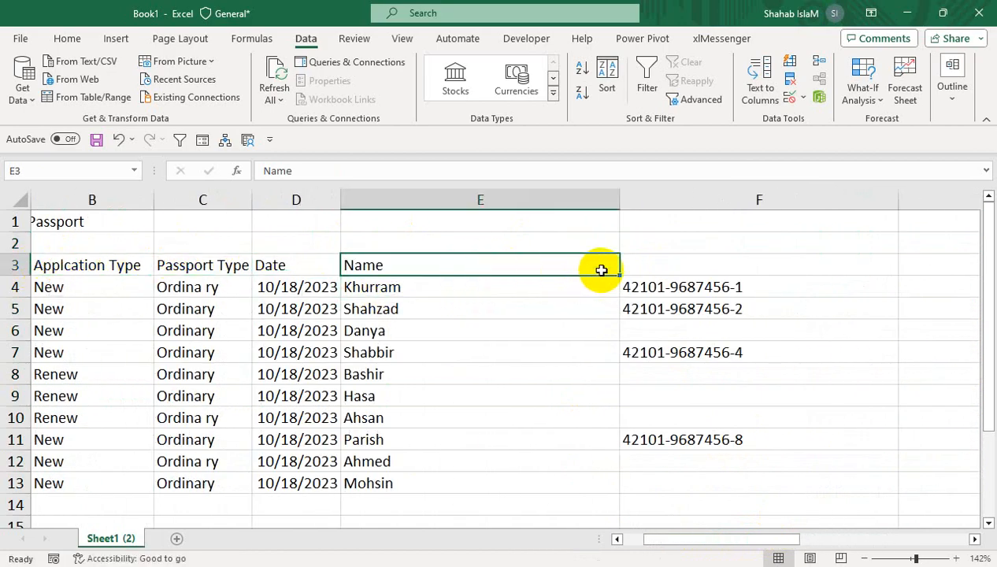
# - Try inserting an empty column before column H, and delete that column again
pyautogui.moveTo(718, 545); pyautogui.dragTo(819, 526)
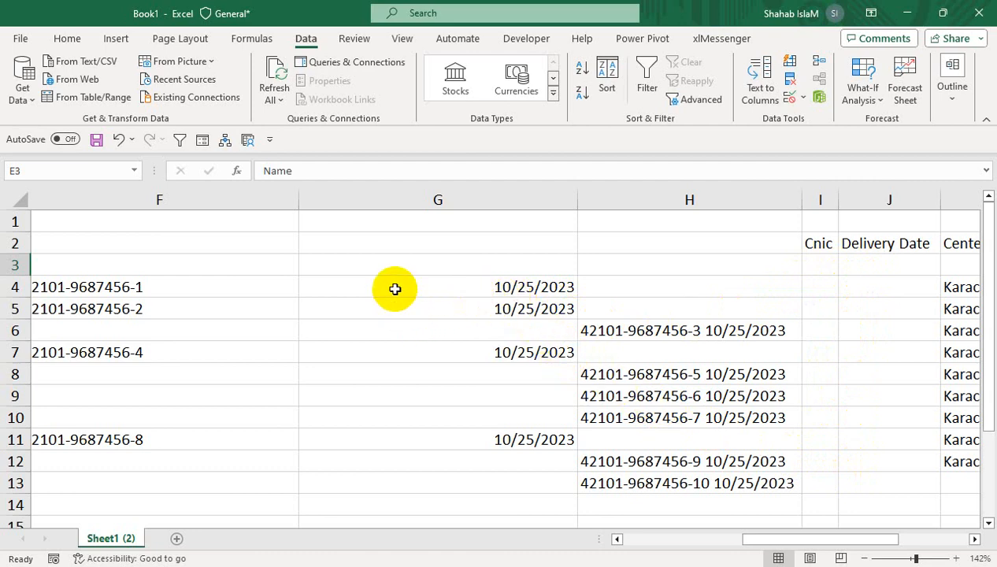
pyautogui.click(590, 199)
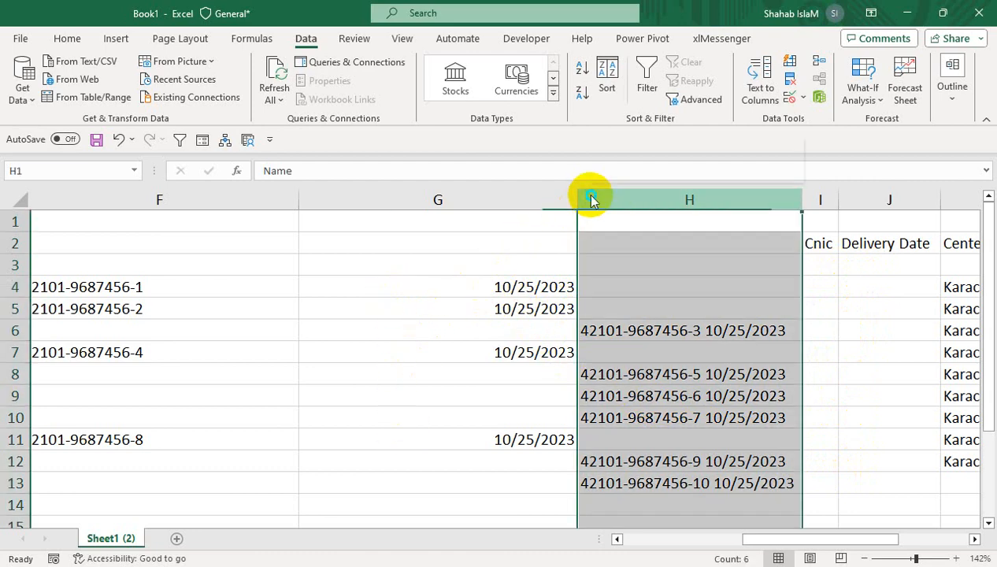
pyautogui.rightClick(592, 199)
pyautogui.click(633, 349)
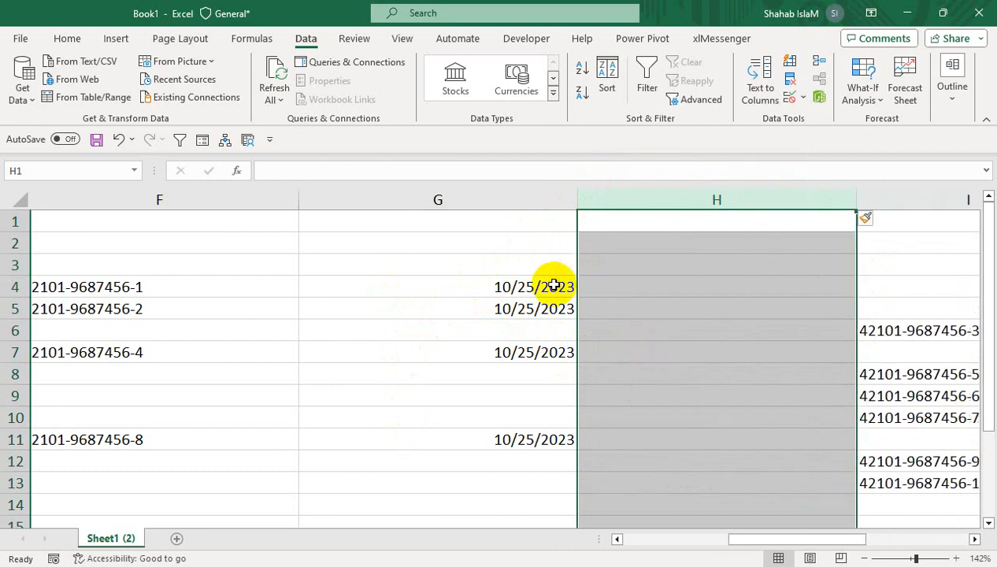
pyautogui.moveTo(561, 288); pyautogui.dragTo(554, 463)
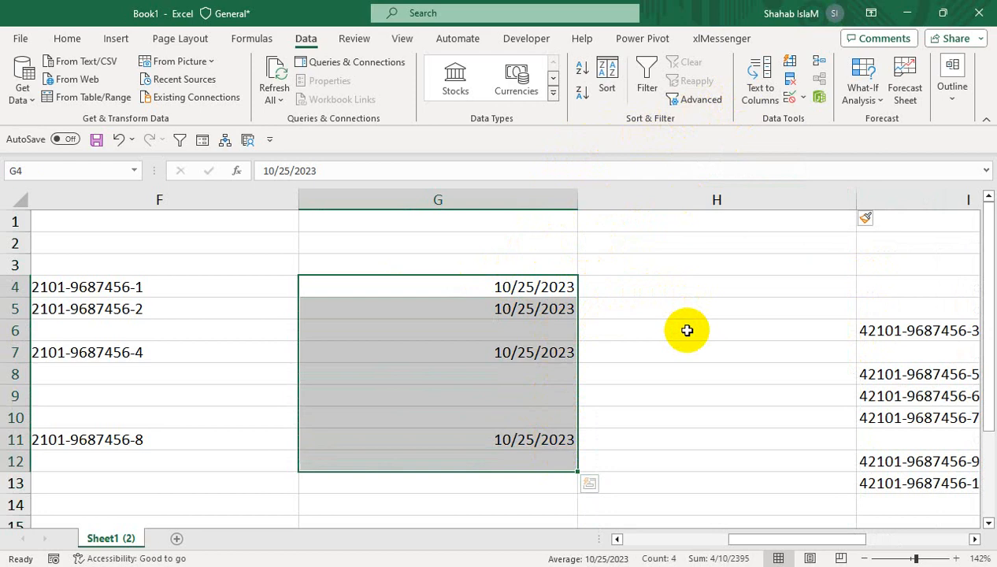
pyautogui.rightClick(640, 201)
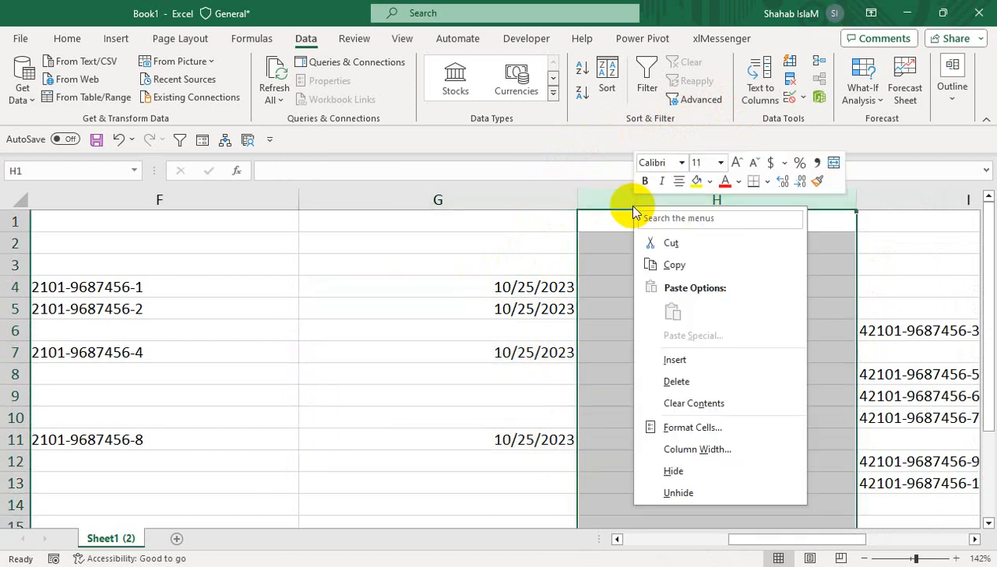
pyautogui.click(665, 381)
# - Enter the formula =IF(H4="",F4,H4) in cell I4 under Cnic and fit column I to its contents
pyautogui.click(592, 331)
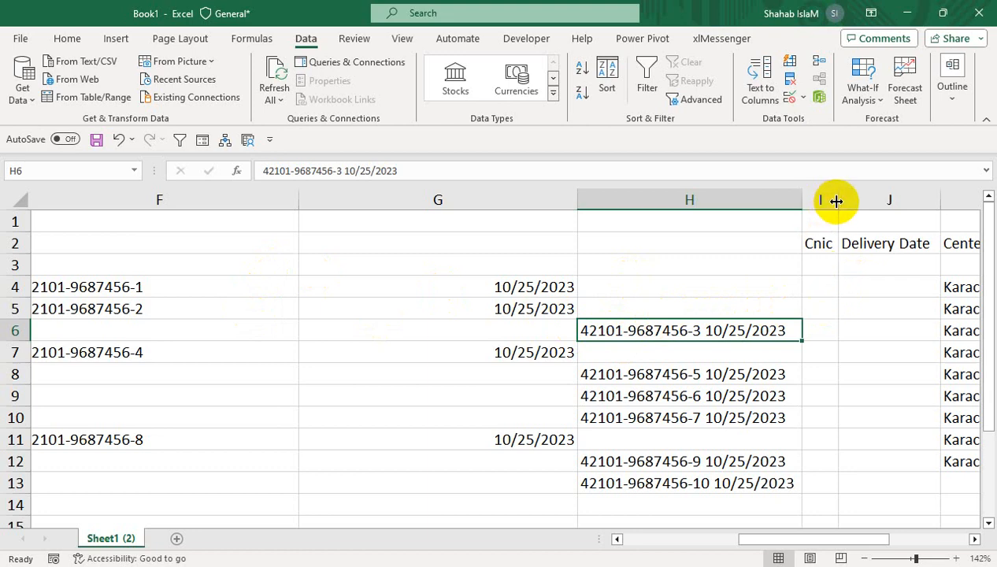
pyautogui.moveTo(838, 200); pyautogui.dragTo(868, 200)
pyautogui.click(849, 285)
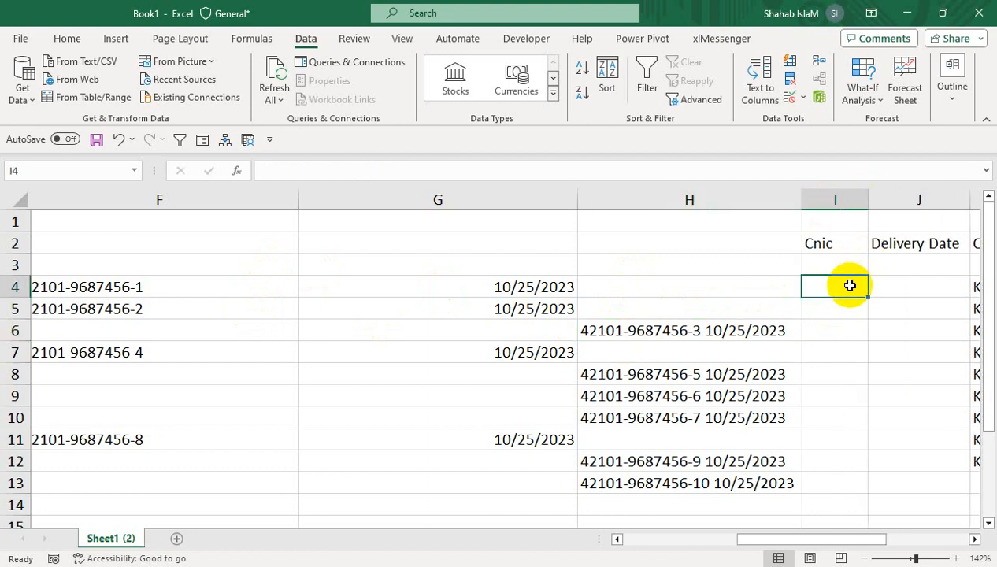
pyautogui.write('=if')
pyautogui.press('Tab')
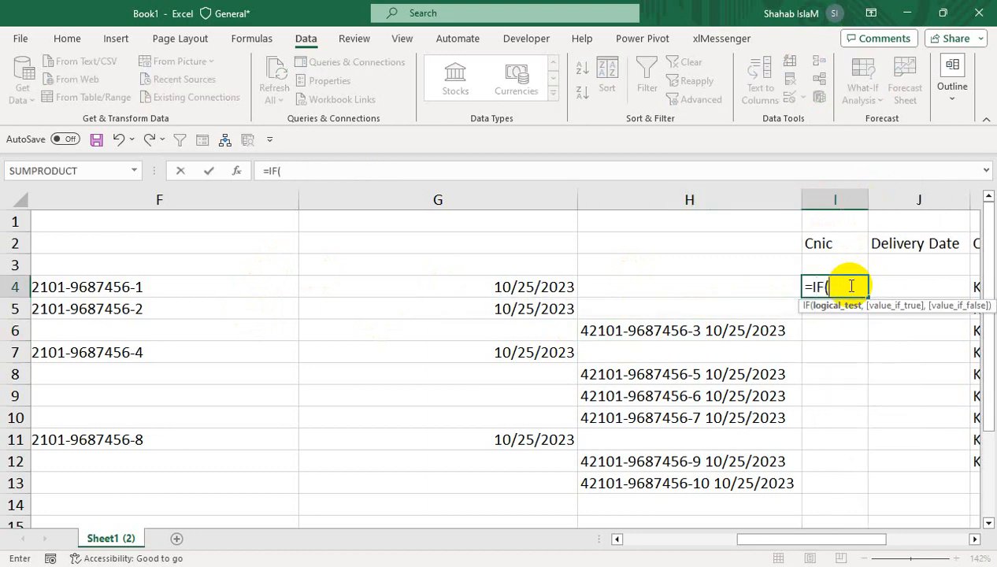
pyautogui.click(724, 294)
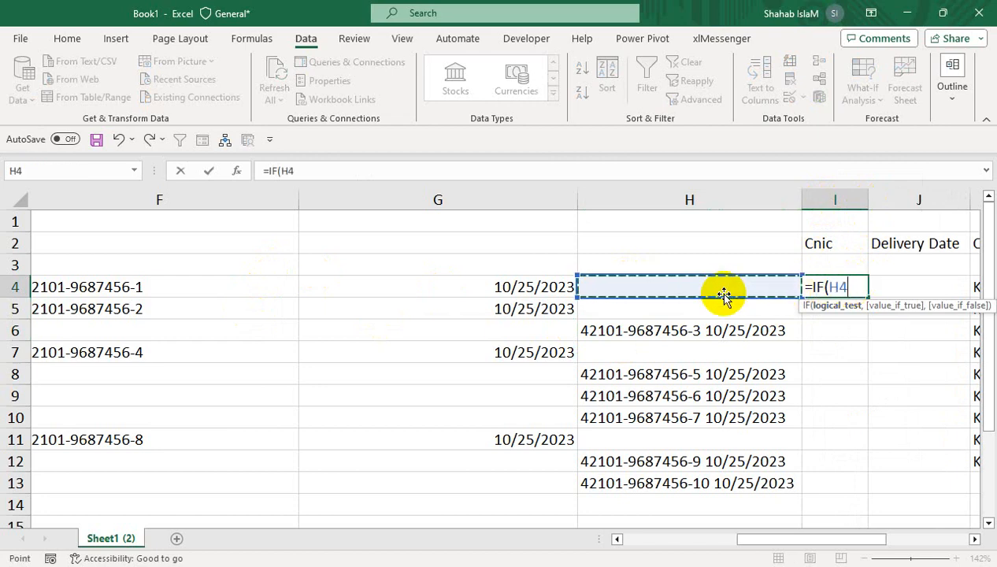
pyautogui.write('="",')
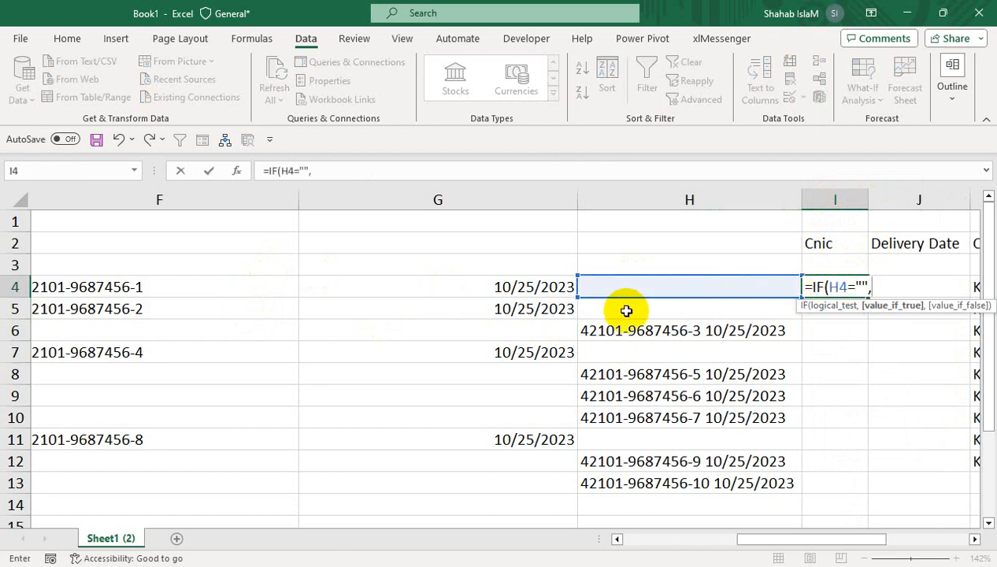
pyautogui.click(262, 288)
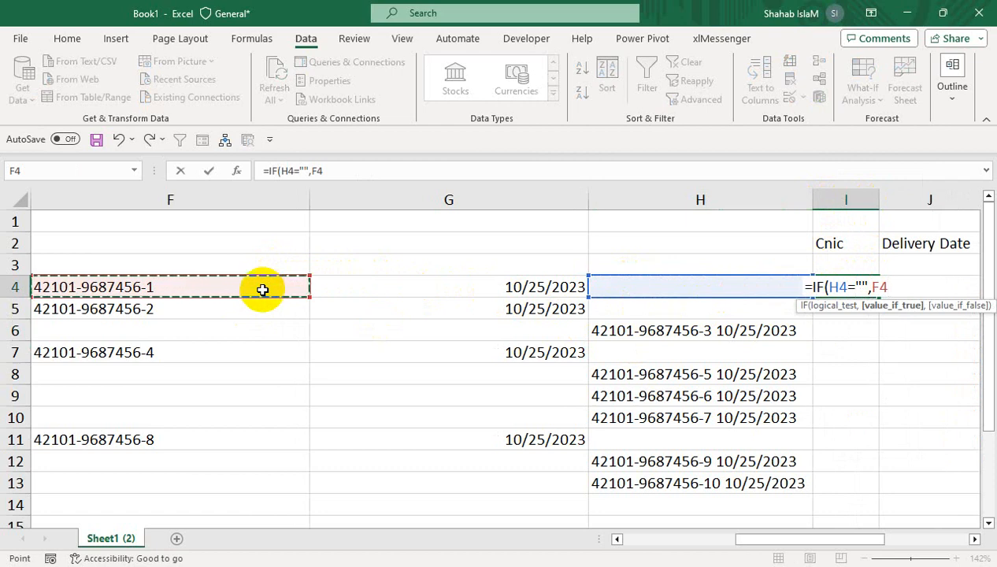
pyautogui.write(',')
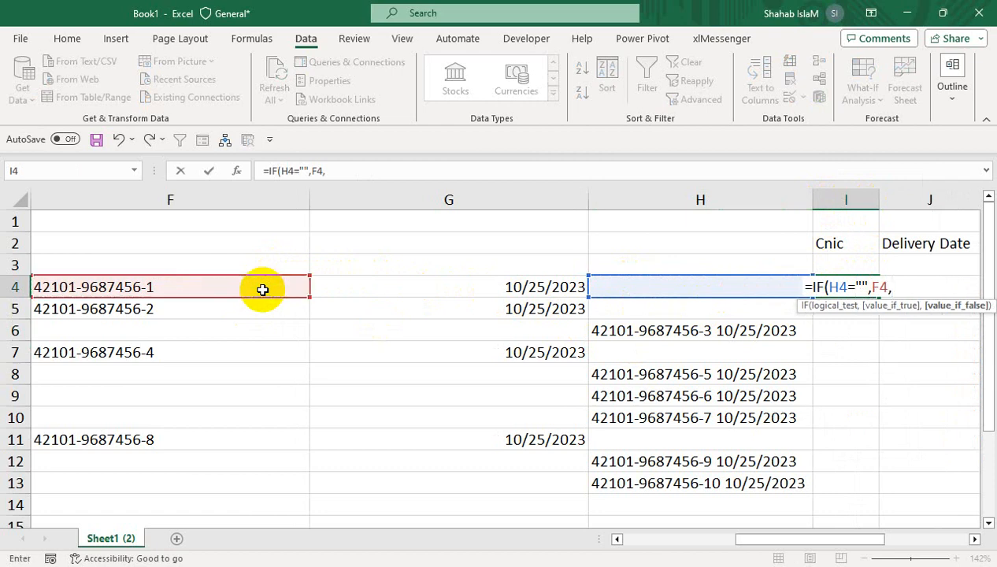
pyautogui.click(642, 285)
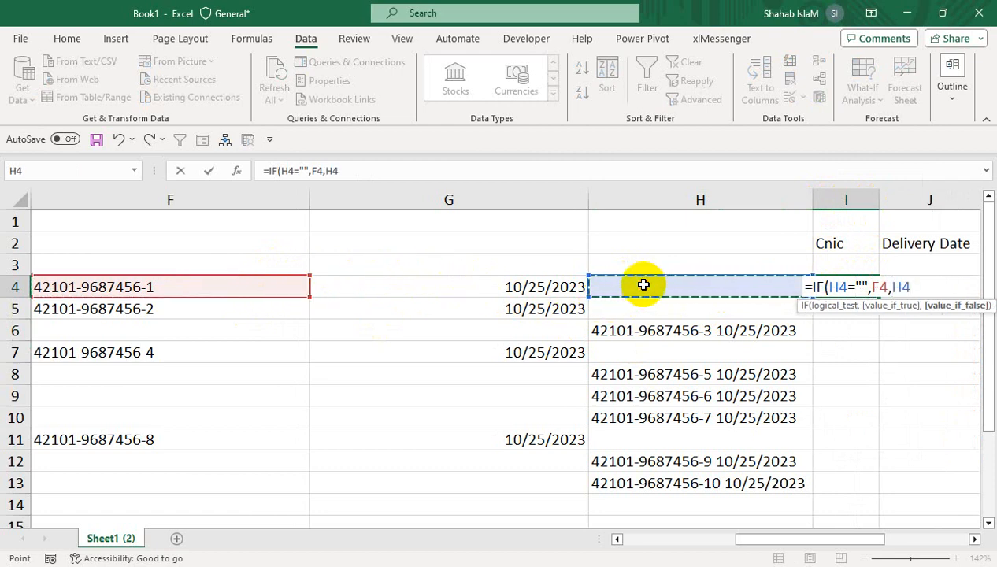
pyautogui.write(')')
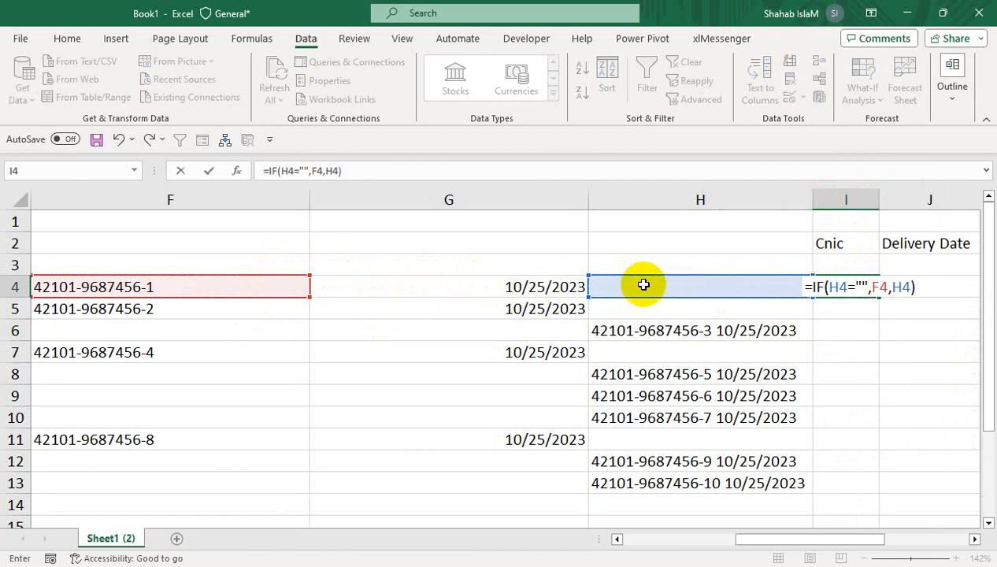
pyautogui.press('Return')
pyautogui.doubleClick(884, 210)
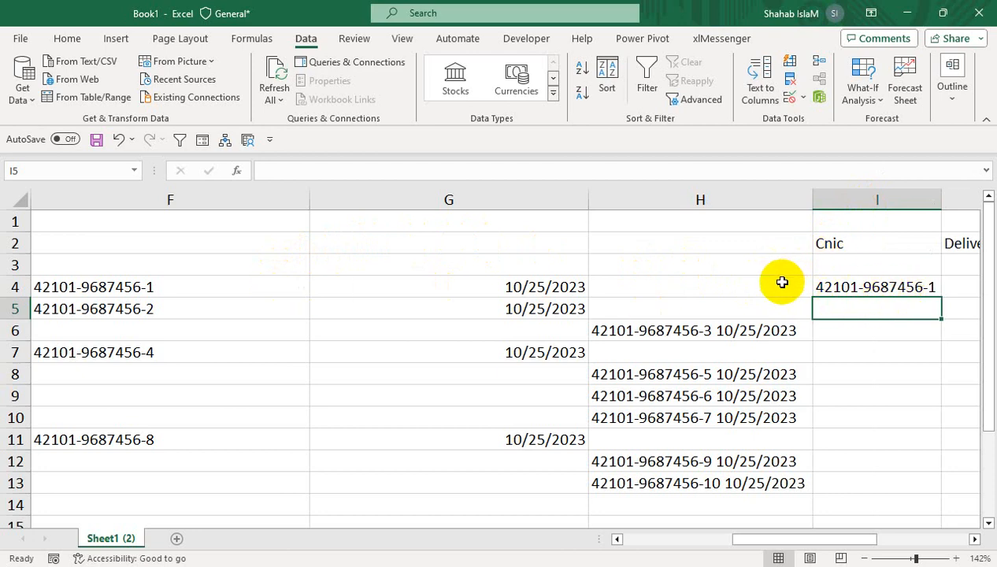
# - Fill the IF formula from I4 down to I13 and fit column I to the filled values
pyautogui.click(888, 287)
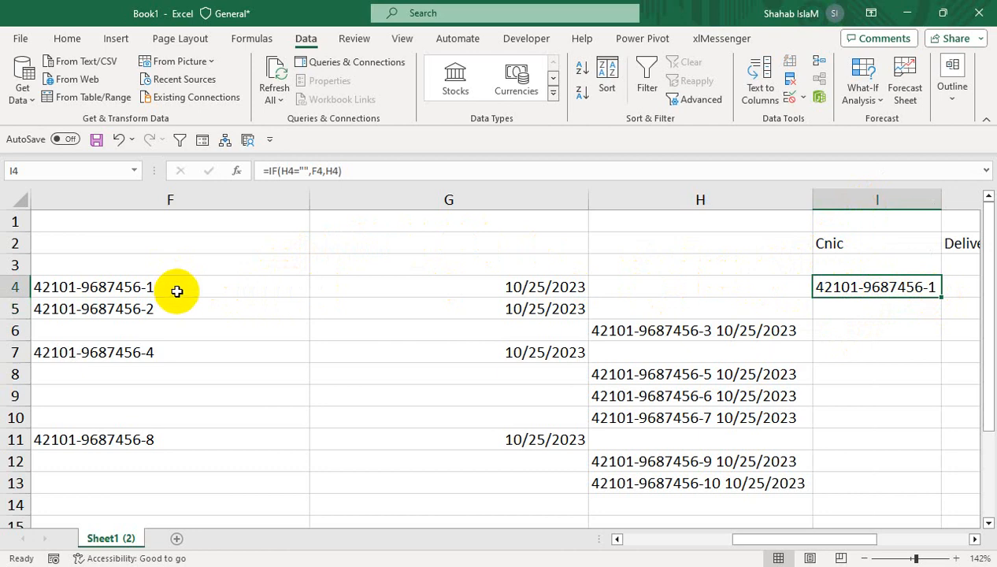
pyautogui.moveTo(938, 300); pyautogui.dragTo(932, 489)
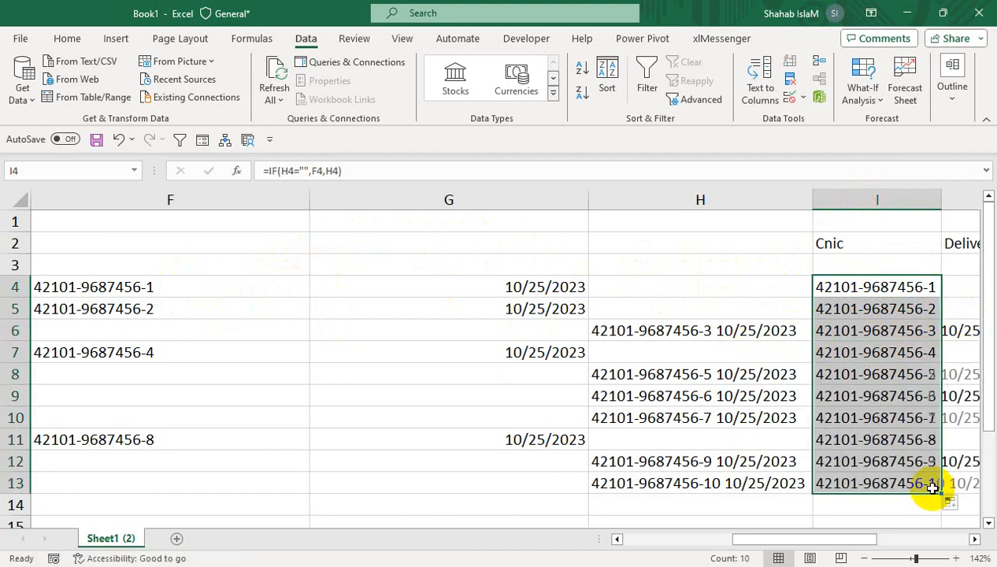
pyautogui.doubleClick(942, 199)
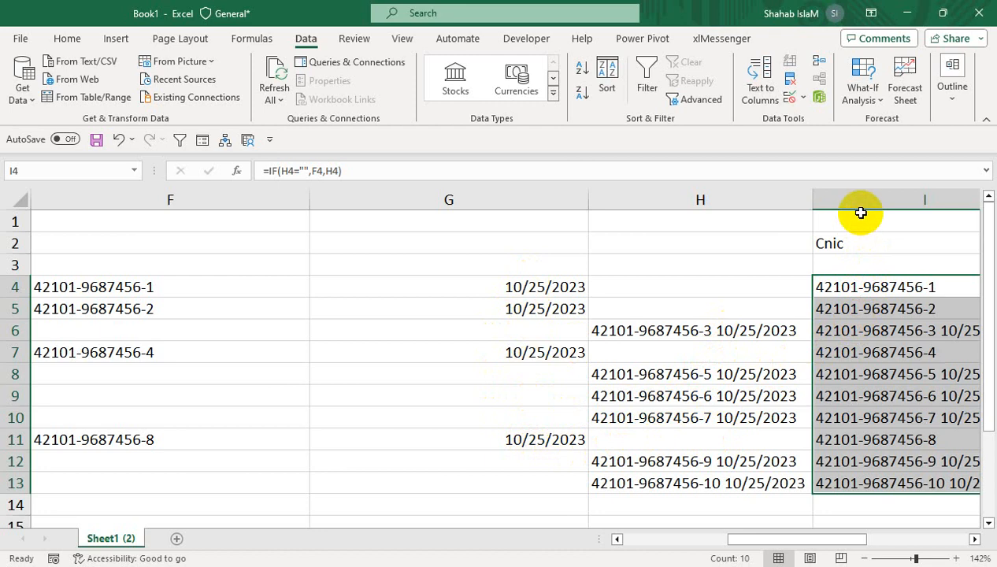
# - Undo the IF formula, its fill and the width changes in column I
pyautogui.hscroll(2, 861, 213)
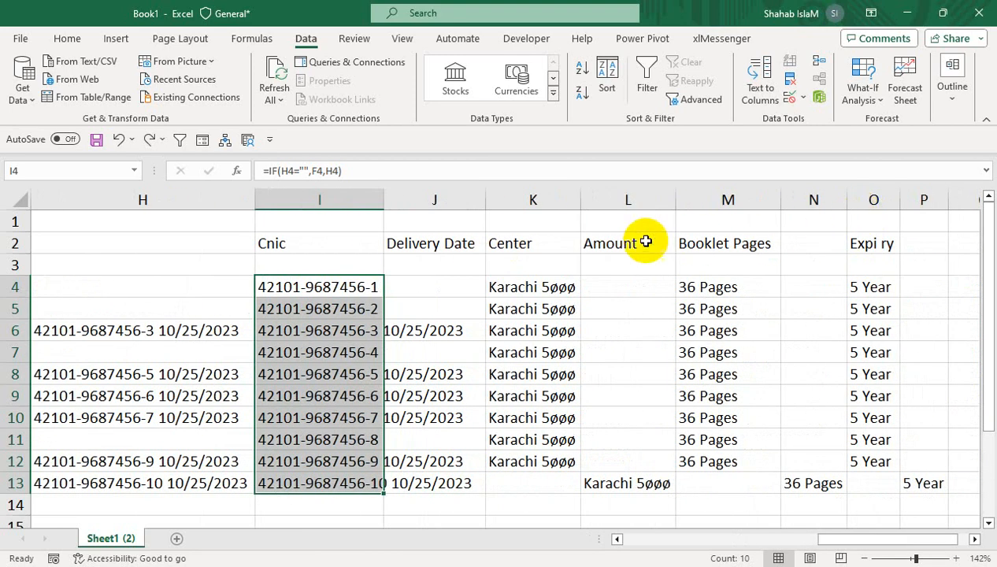
pyautogui.hotkey('ctrl', 'z')
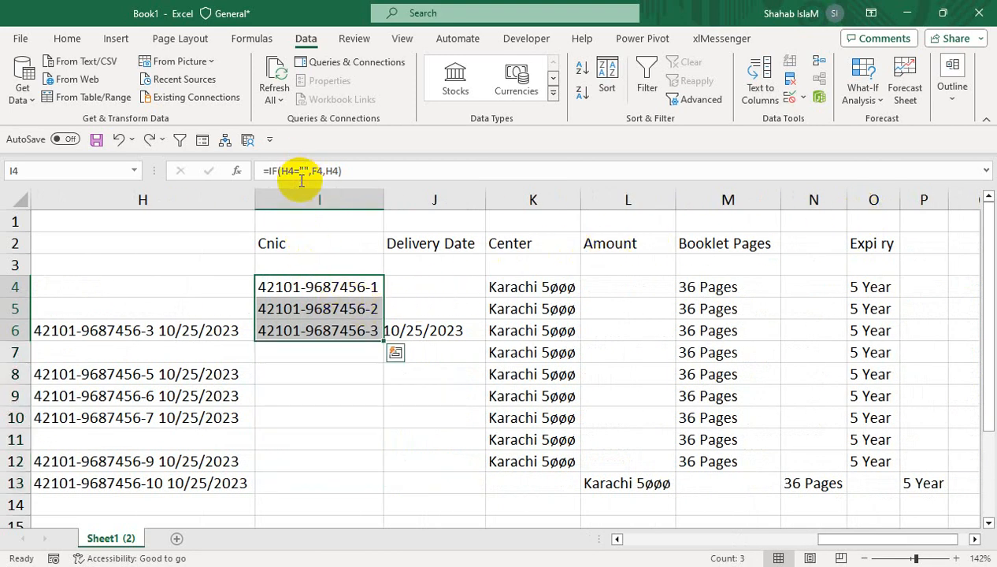
pyautogui.hotkey('ctrl', 'z')
pyautogui.hotkey('ctrl', 'z')
pyautogui.hotkey('ctrl', 'z')
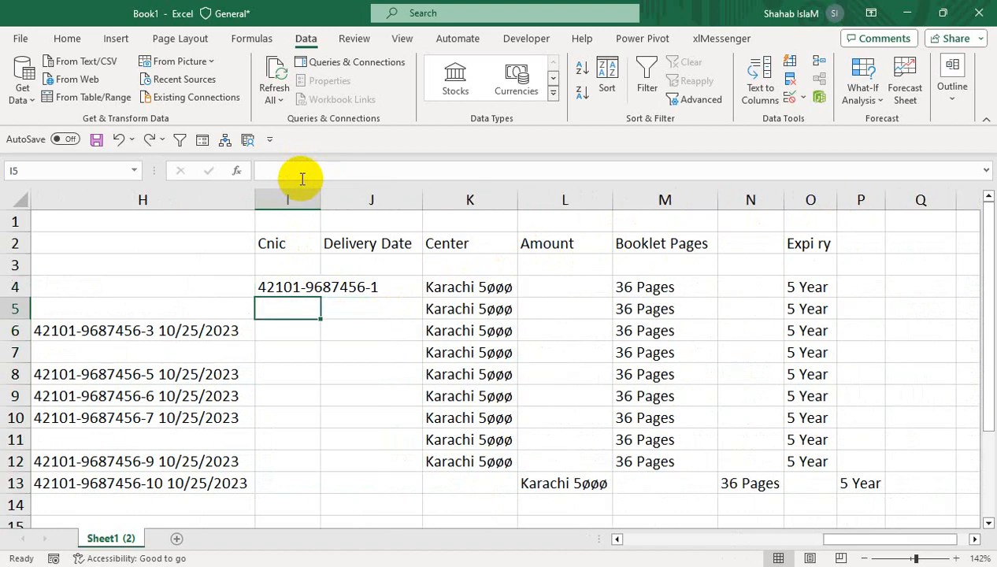
pyautogui.click(296, 285)
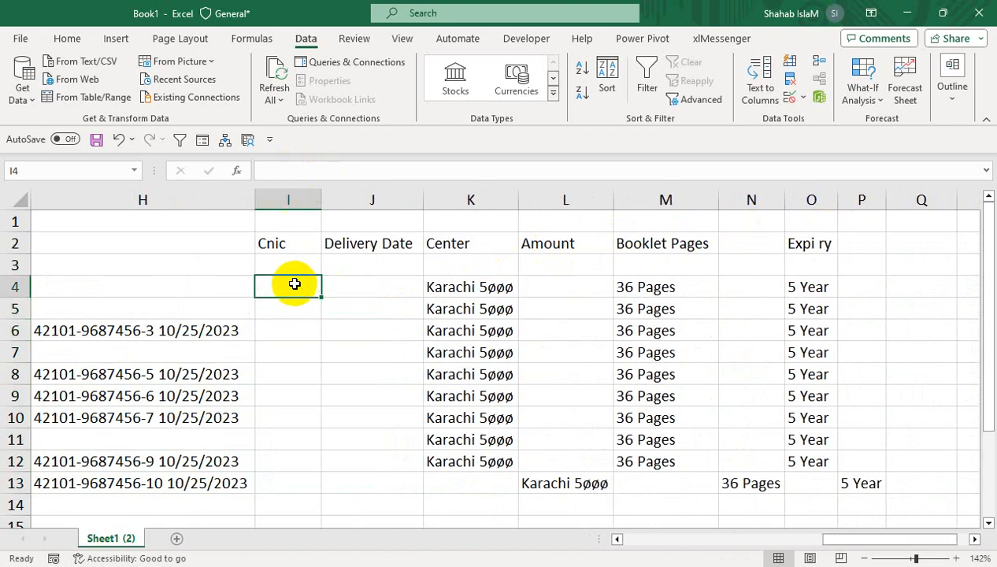
# - Insert an empty column before the Cnic column I, beside the combined number and date values
pyautogui.moveTo(234, 257); pyautogui.dragTo(169, 286)
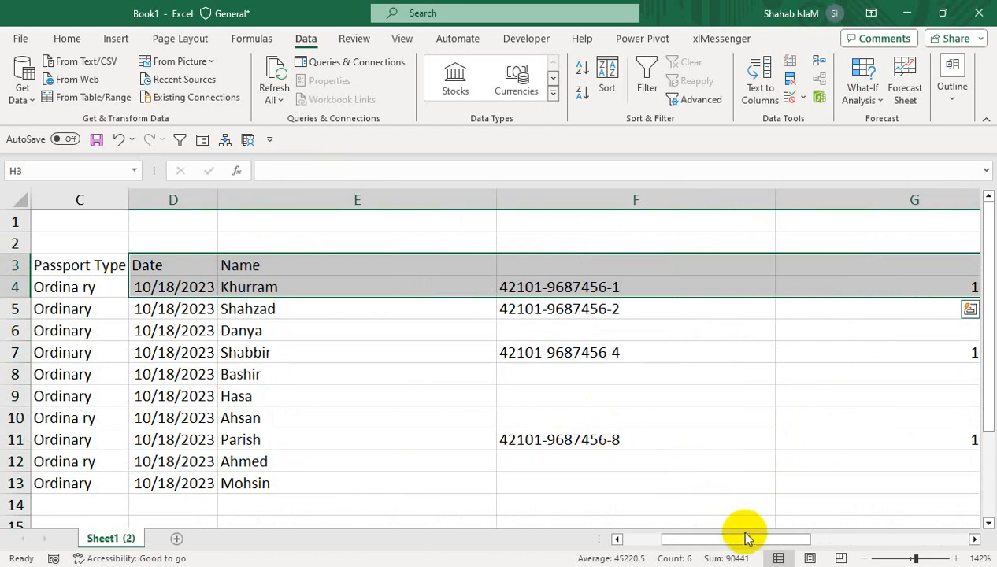
pyautogui.moveTo(747, 539); pyautogui.dragTo(834, 537)
pyautogui.click(600, 310)
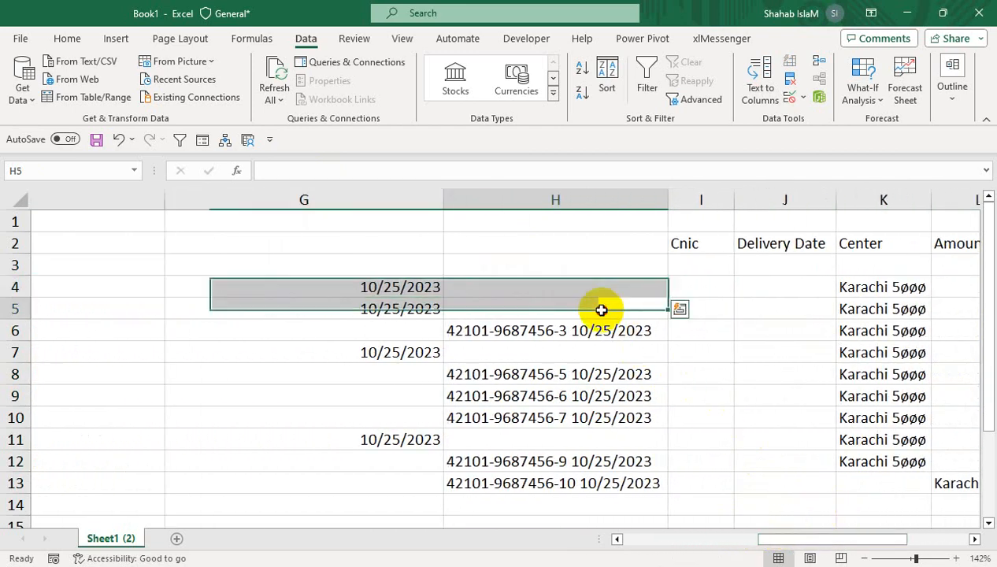
pyautogui.click(548, 276)
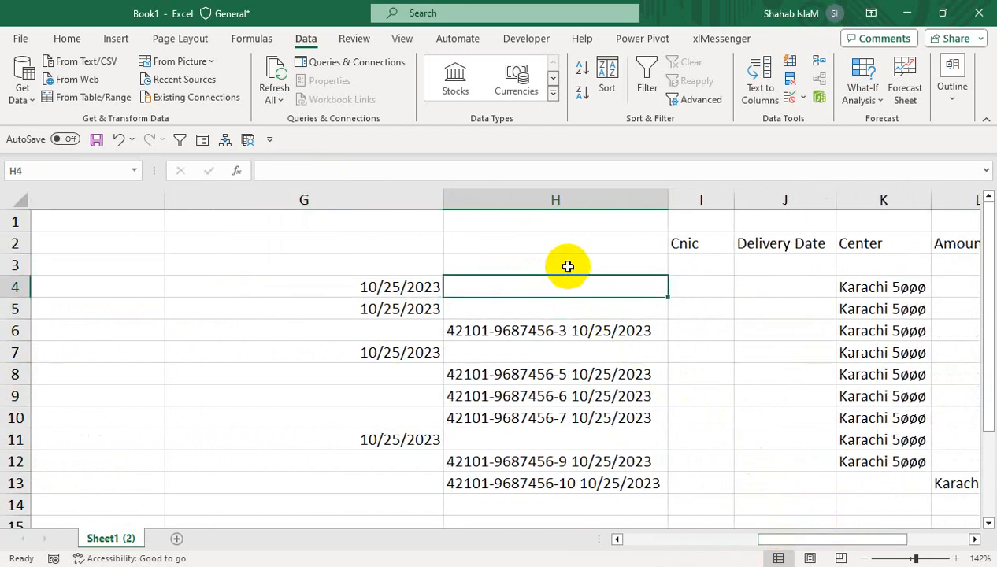
pyautogui.rightClick(692, 202)
pyautogui.click(744, 352)
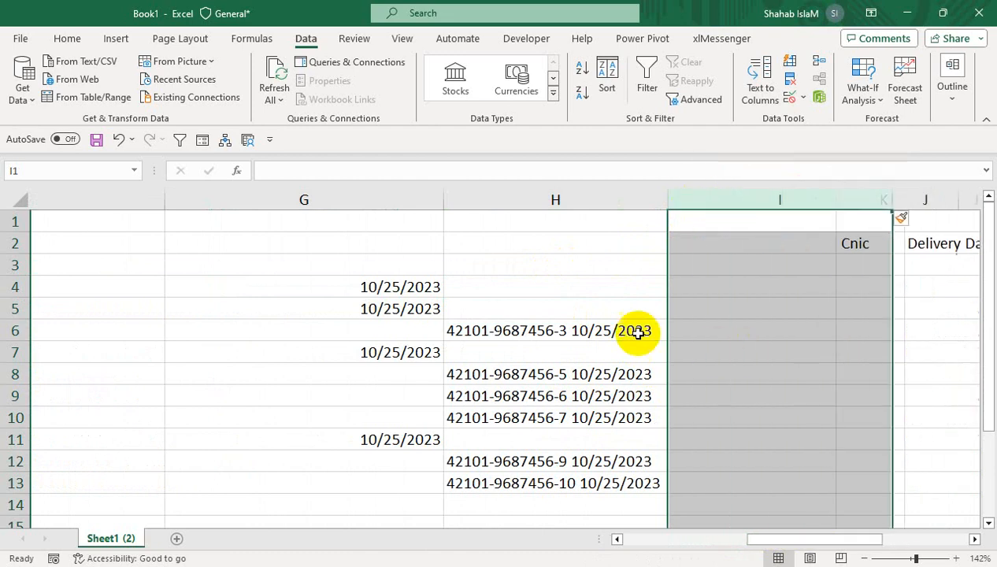
# - Split H4:H13 with Text to Columns using fixed width, separating the Cnic numbers from the dates into column I
pyautogui.moveTo(545, 285); pyautogui.dragTo(521, 485)
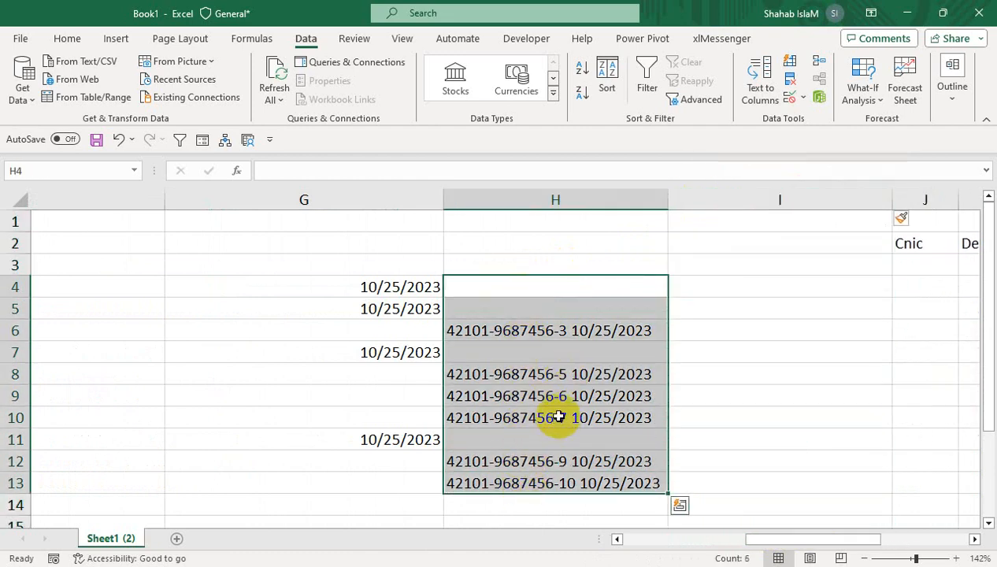
pyautogui.click(756, 88)
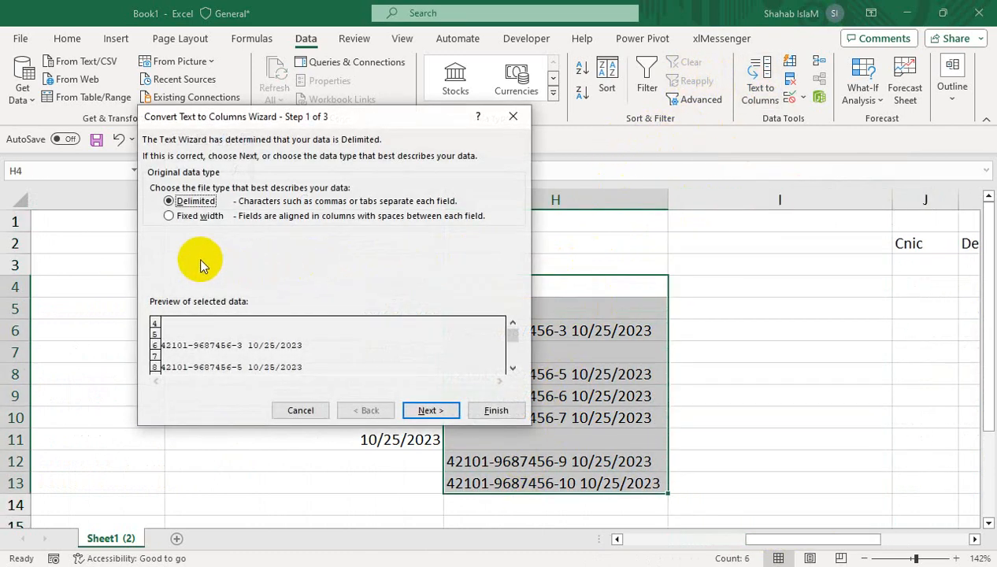
pyautogui.click(430, 411)
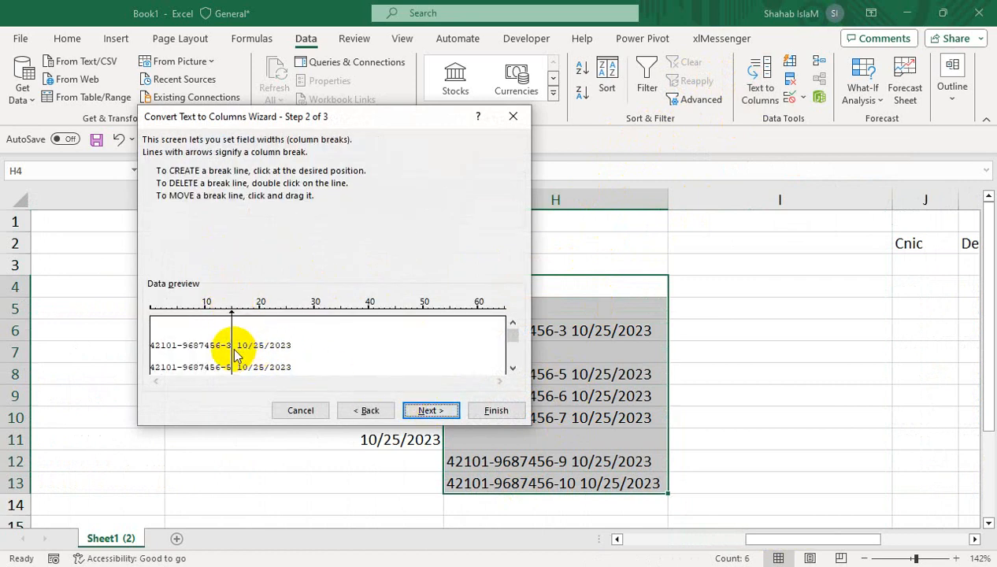
pyautogui.click(501, 411)
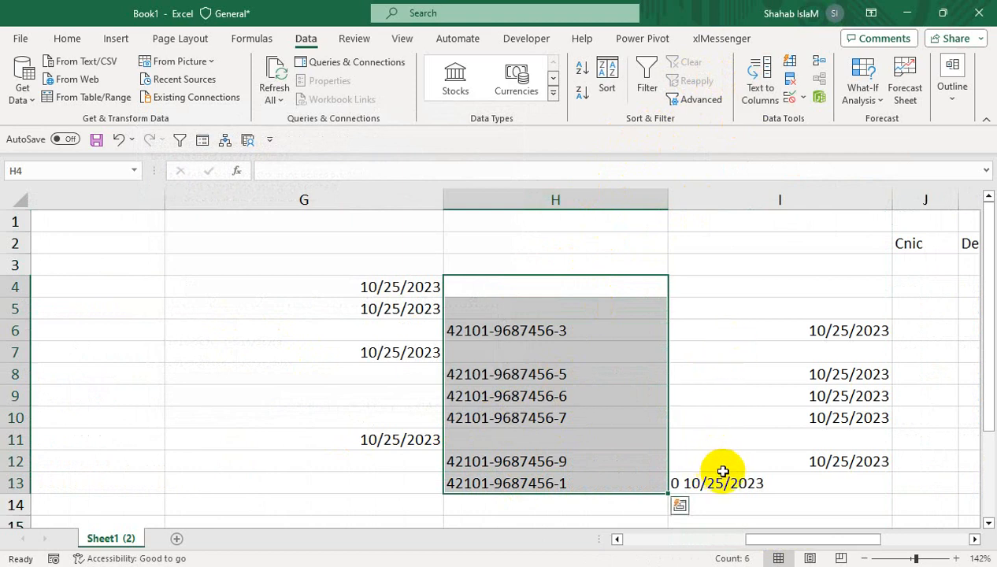
pyautogui.click(577, 392)
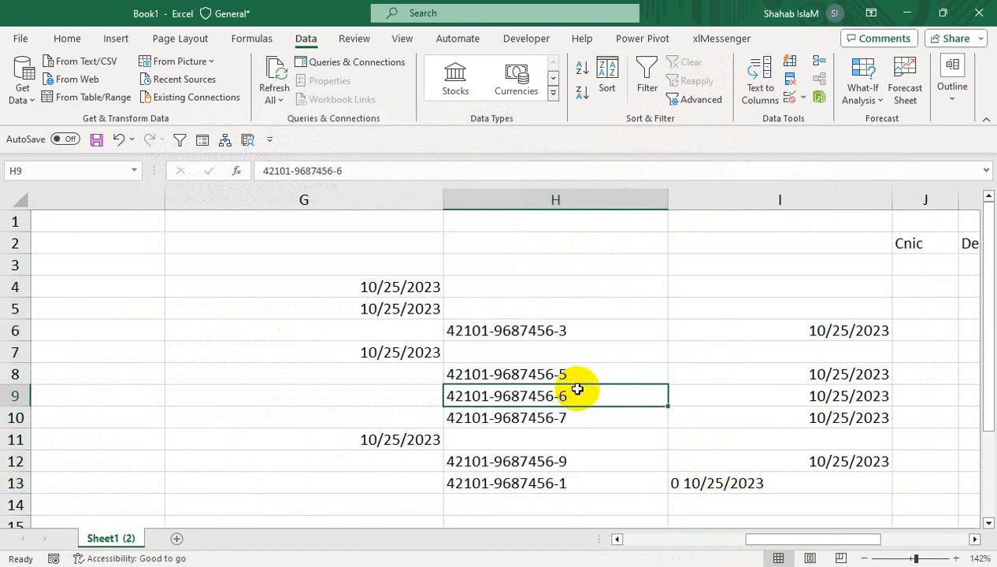
# - Remove the stray leading zero from the date in I13 and append the missing final 0 to the Cnic number in H13
pyautogui.click(683, 483)
pyautogui.doubleClick(685, 483)
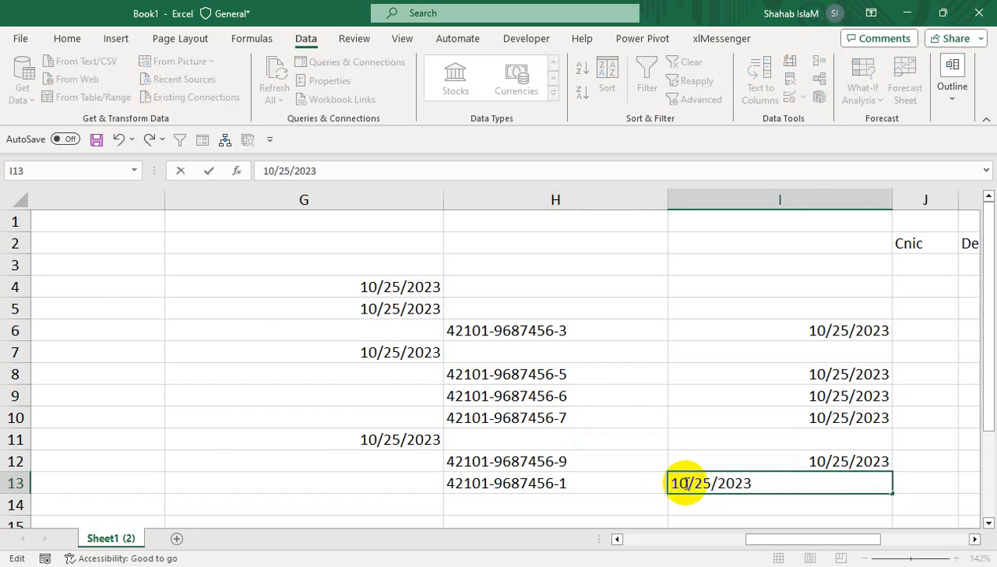
pyautogui.click(601, 463)
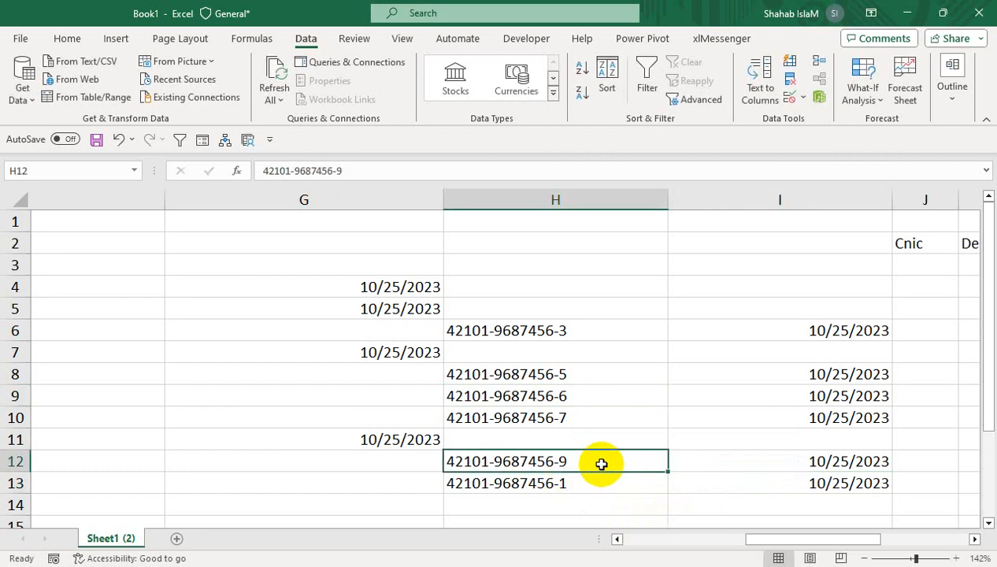
pyautogui.hotkey('ctrl', 'z')
pyautogui.doubleClick(580, 484)
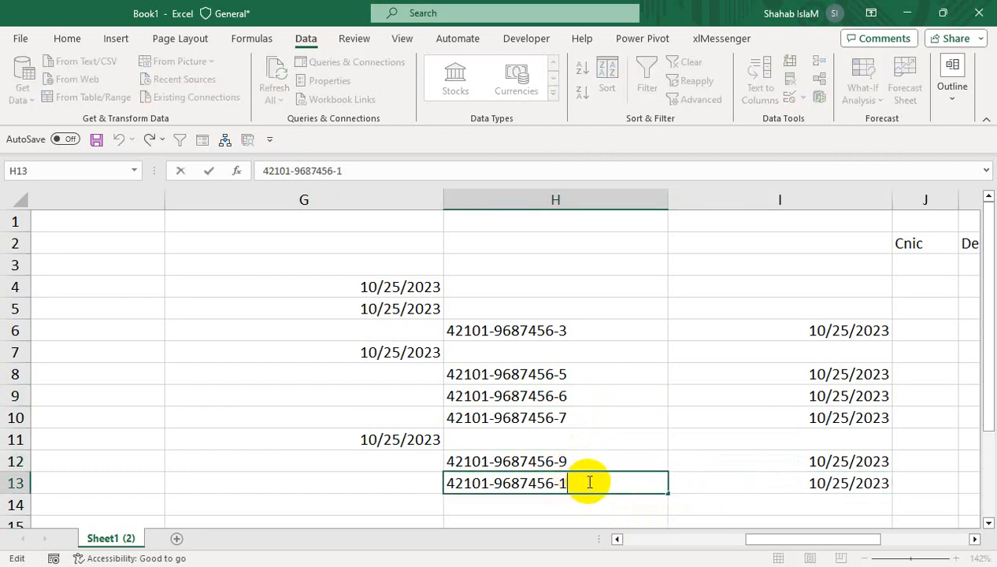
pyautogui.write('0')
pyautogui.press('Return')
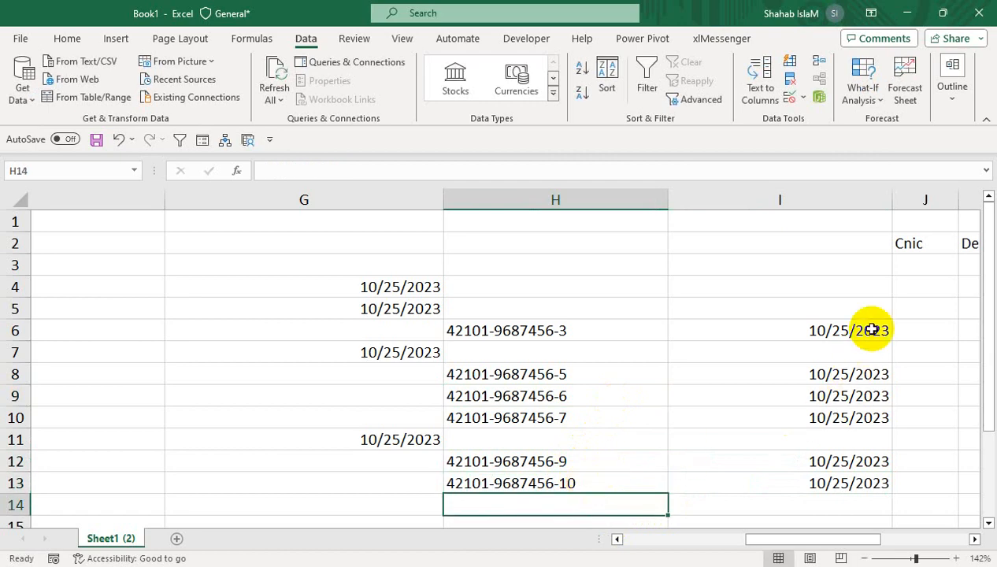
# - Try to enter the formula =IF(I4="","",G4,I4) in J4 to combine the dates from columns G and I
pyautogui.click(929, 286)
pyautogui.write('=IF(')
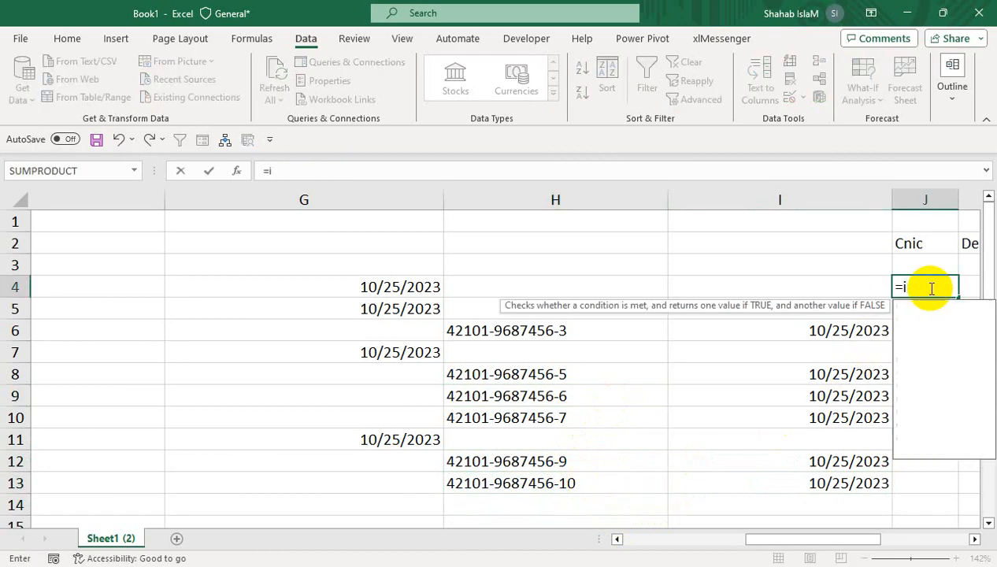
pyautogui.click(884, 286)
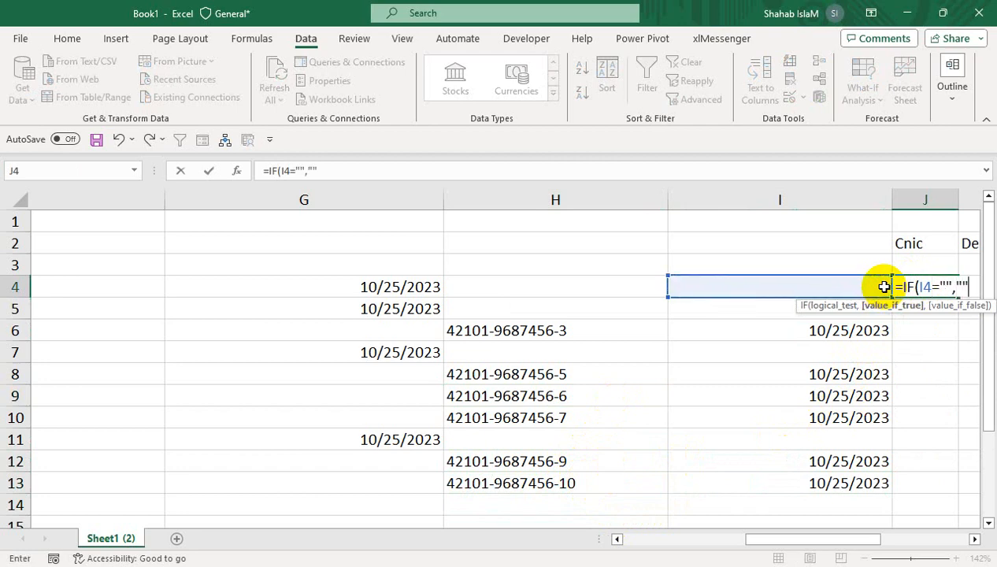
pyautogui.write('="","",')
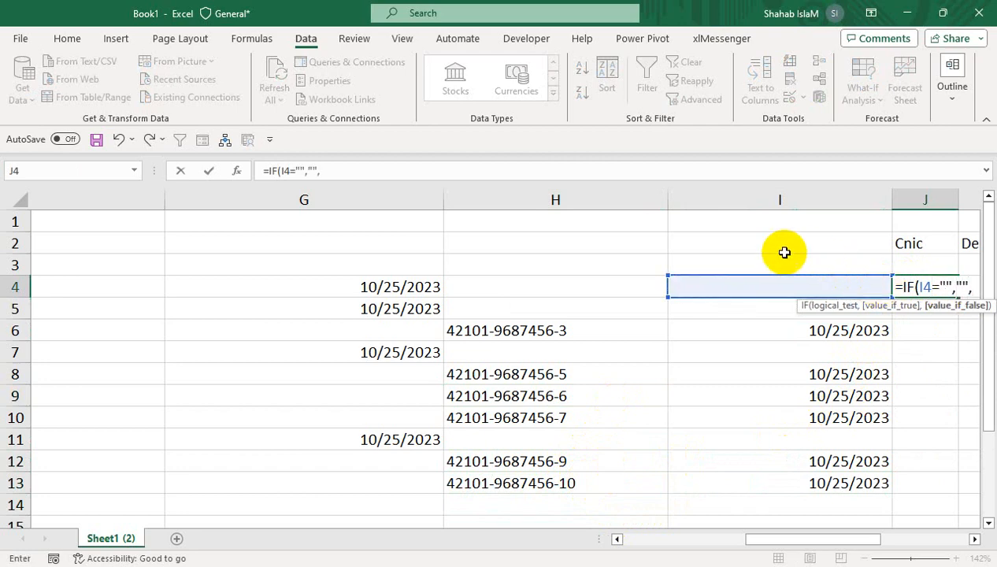
pyautogui.click(409, 286)
pyautogui.write(',')
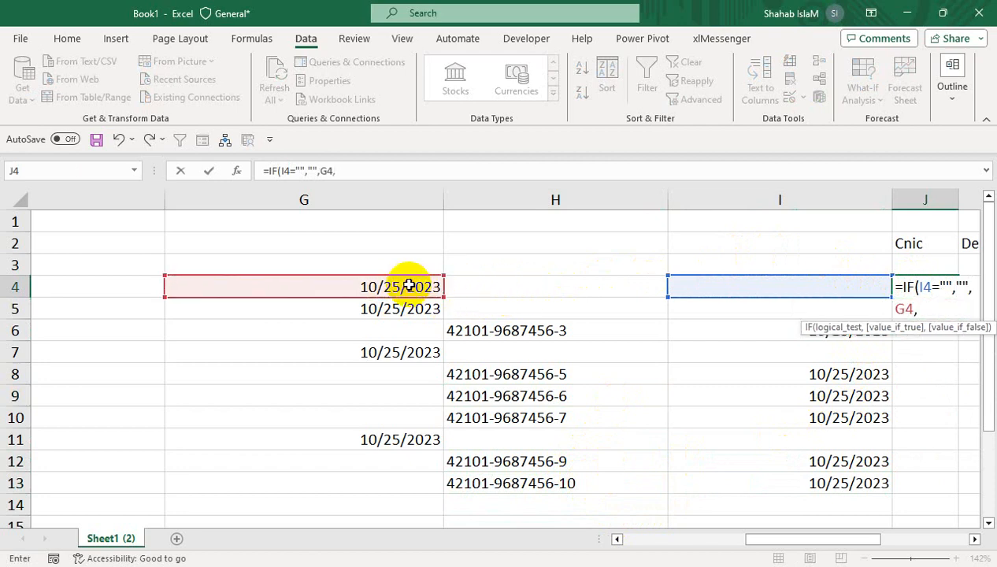
pyautogui.click(845, 284)
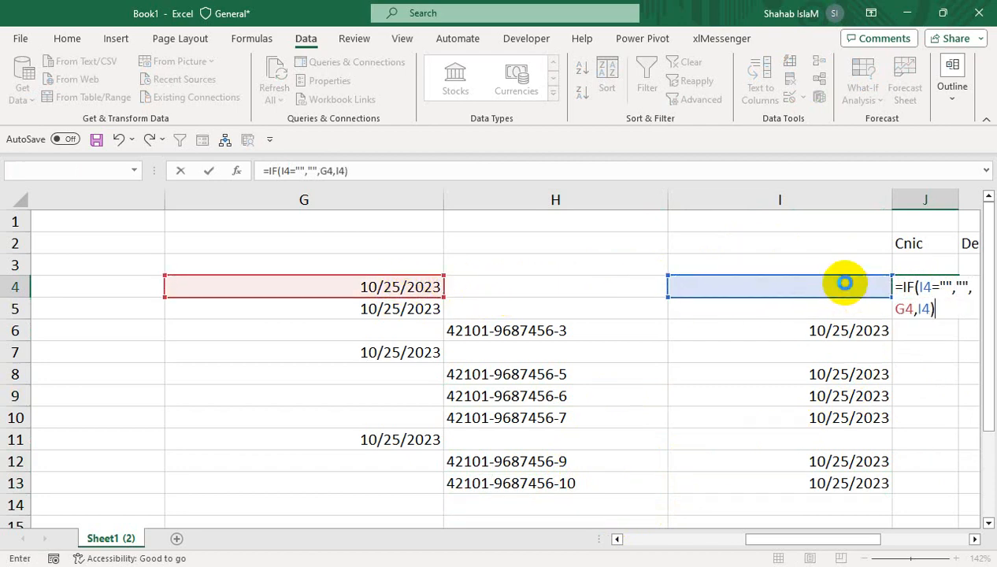
pyautogui.press('Return')
pyautogui.press('Return')
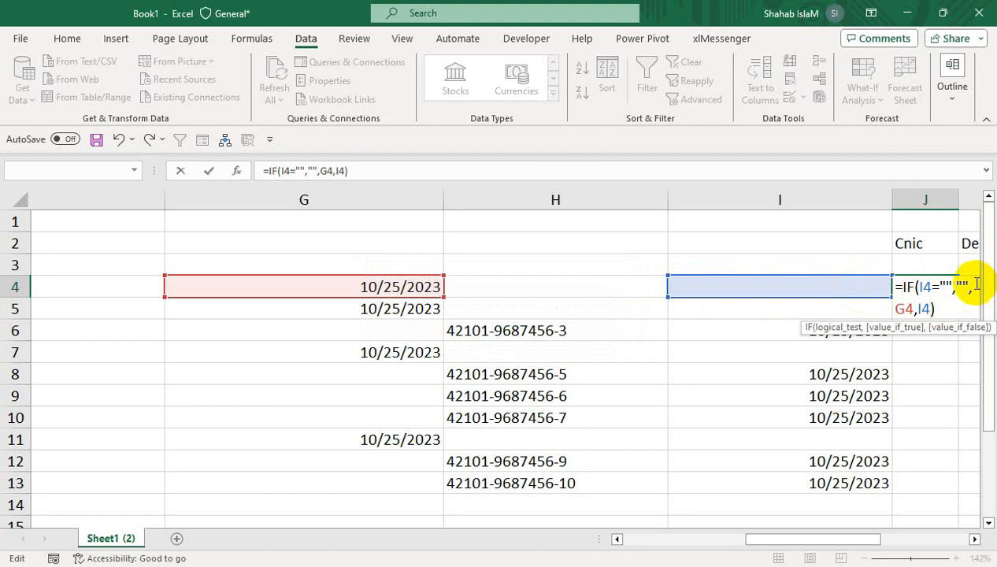
# - Correct the J4 formula to =IF(I4="",G4,I4) by removing the extra empty-text argument
pyautogui.press('BackSpace')
pyautogui.press('BackSpace')
pyautogui.press('BackSpace')
pyautogui.press('BackSpace')
pyautogui.press('BackSpace')
pyautogui.press('BackSpace')
pyautogui.press('BackSpace')
pyautogui.press('BackSpace')
pyautogui.press('BackSpace')
pyautogui.press('BackSpace')
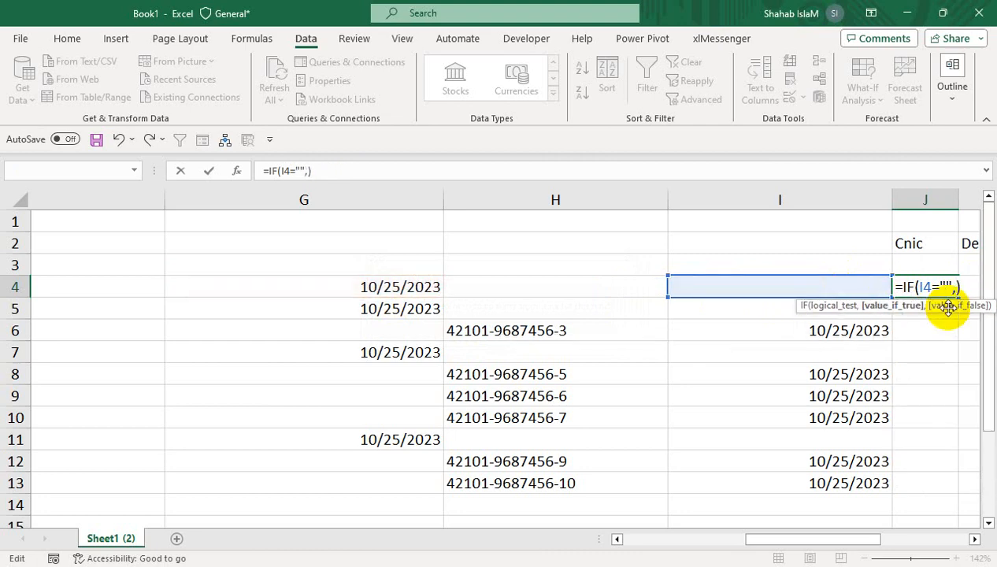
pyautogui.click(387, 287)
pyautogui.write(',')
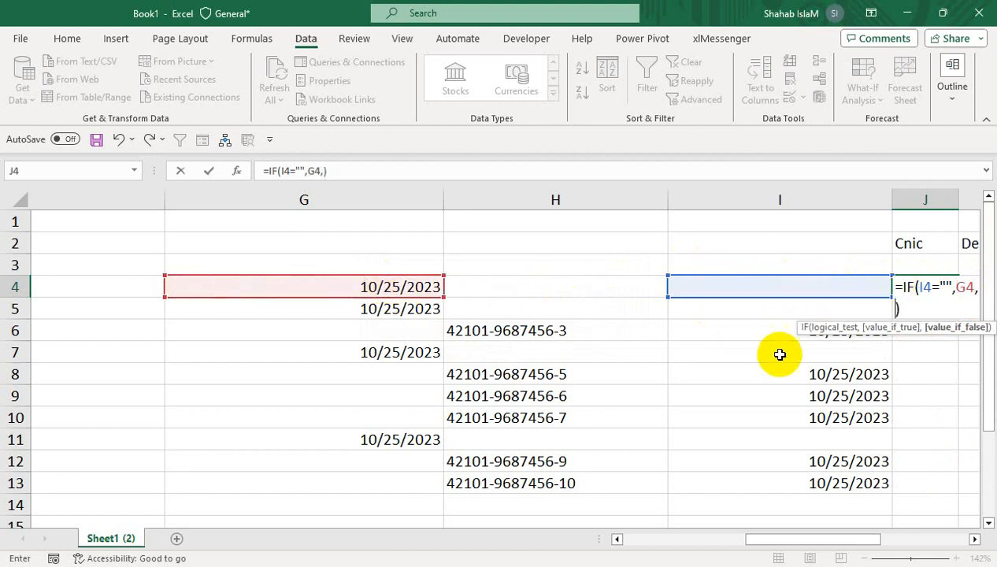
pyautogui.click(843, 287)
pyautogui.press('Return')
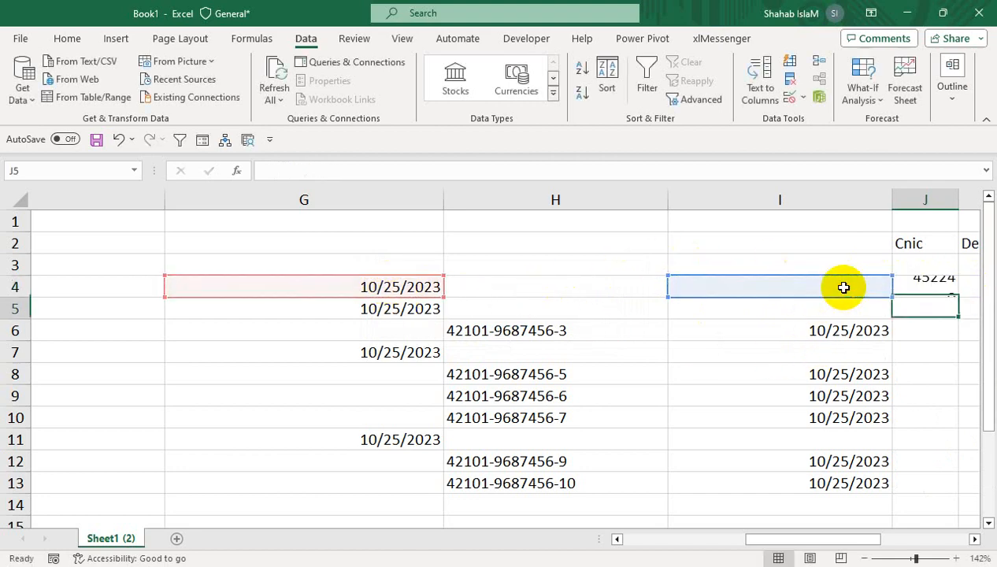
# - Format J4 as a day-month-year date with column J fitted to it, and fill the formula down to J13
pyautogui.click(909, 285)
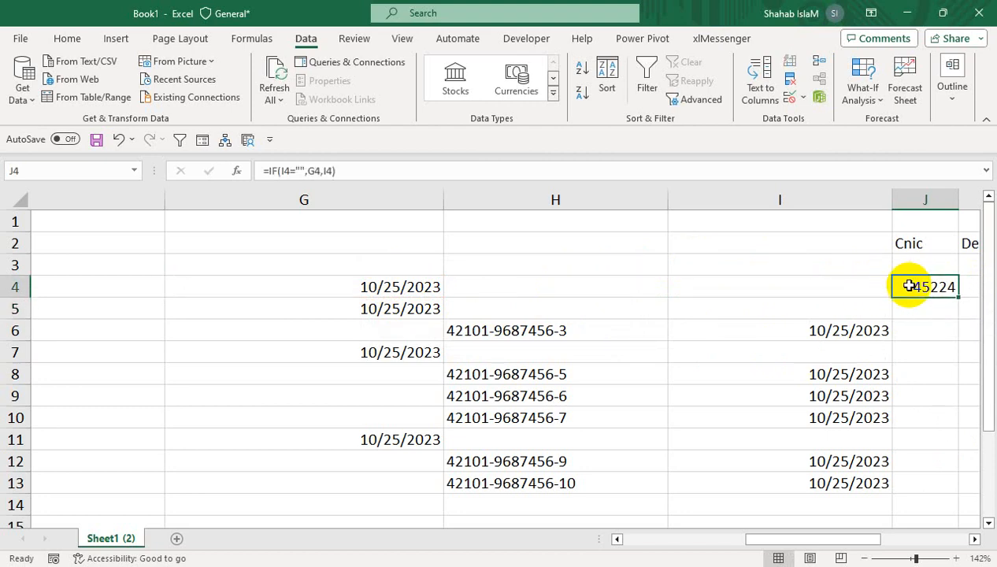
pyautogui.hotkey('ctrl', 'shift', '3')
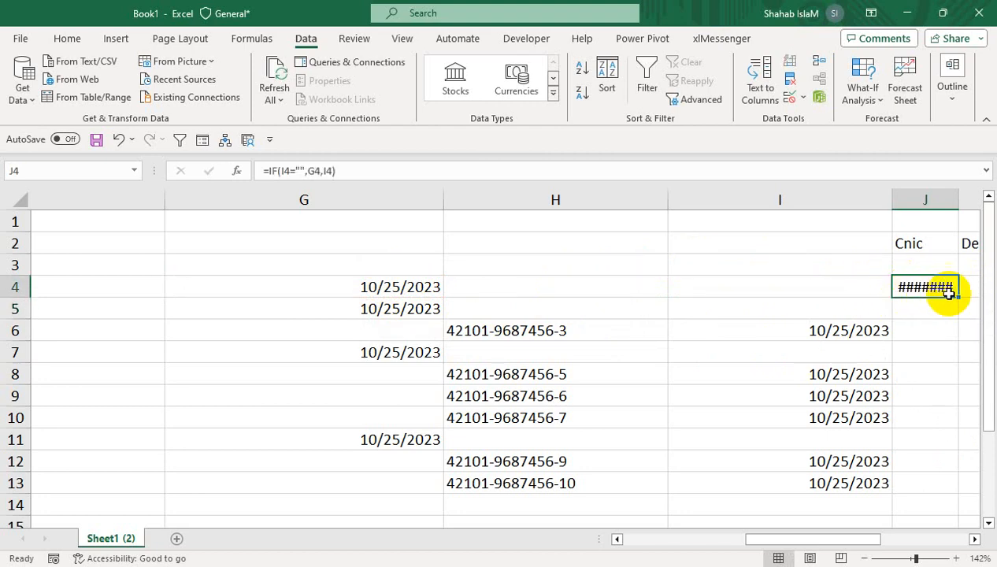
pyautogui.doubleClick(956, 199)
pyautogui.moveTo(967, 296); pyautogui.dragTo(941, 488)
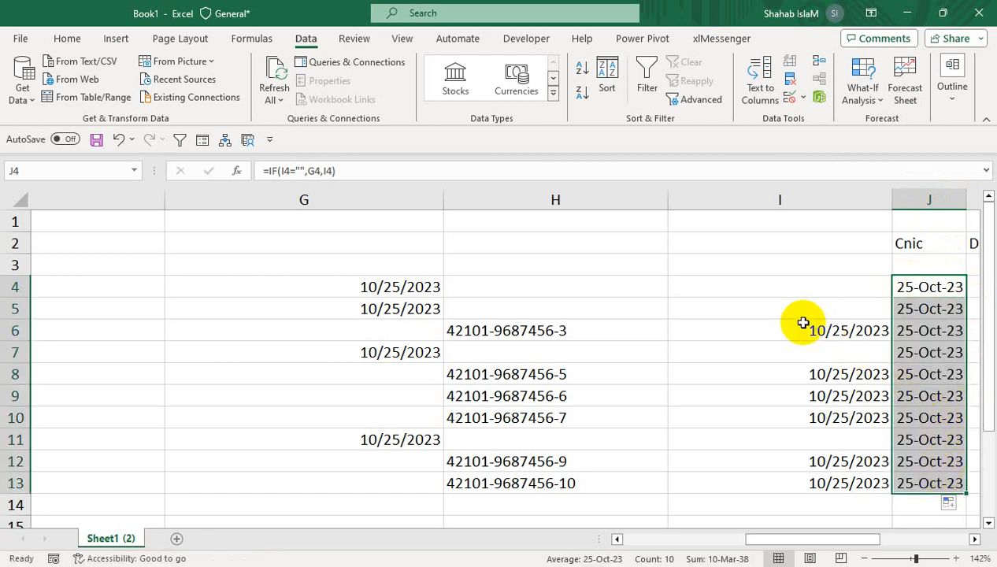
# - Change the date in G4 to 09/25/2023 and check the J4 formula that refers to it
pyautogui.click(396, 284)
pyautogui.doubleClick(381, 285)
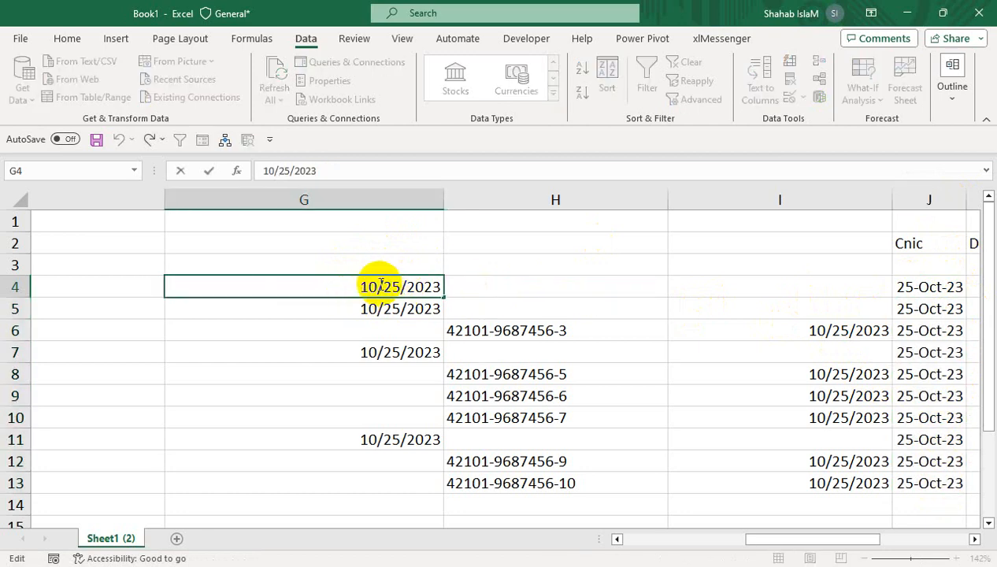
pyautogui.write('09')
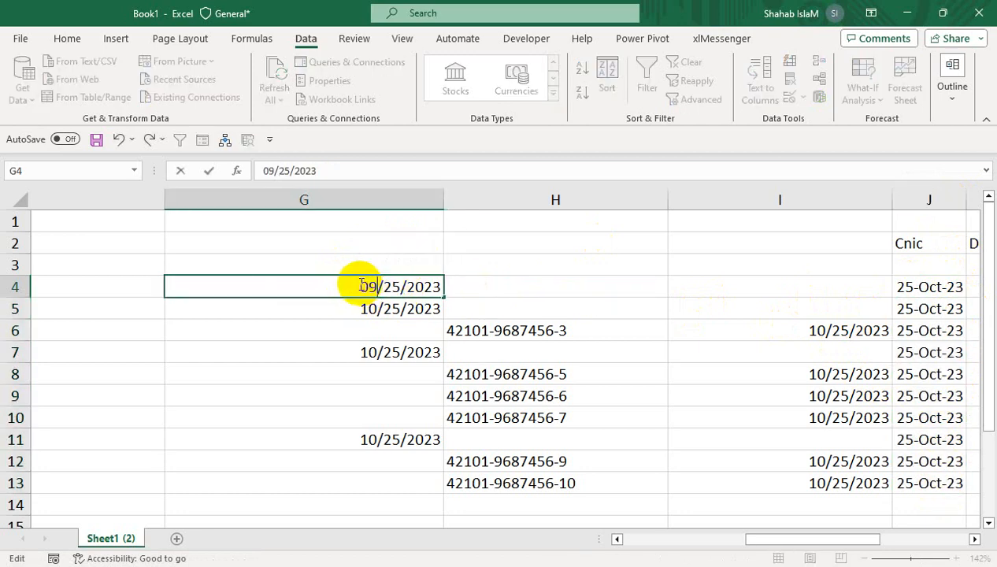
pyautogui.press('Return')
pyautogui.doubleClick(899, 286)
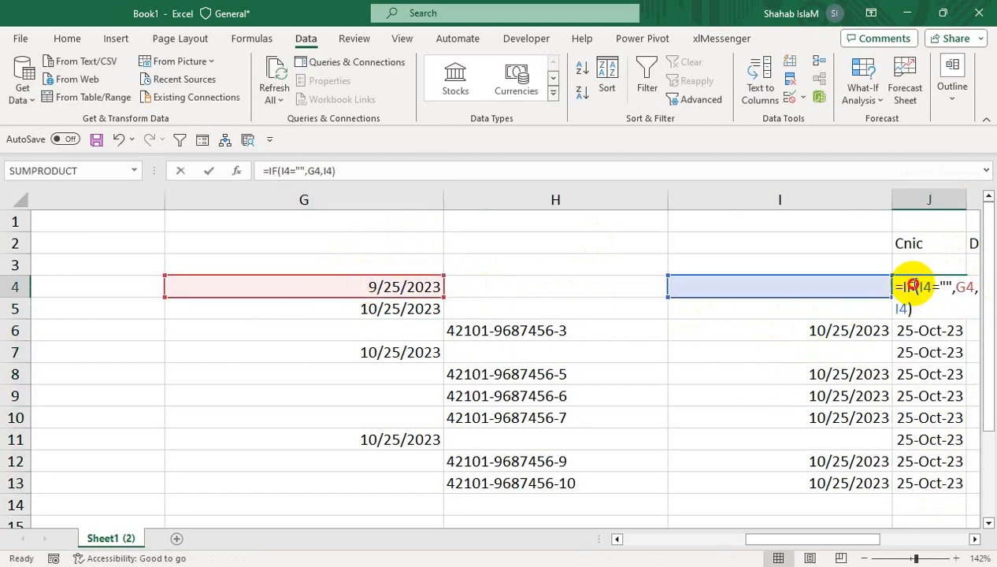
pyautogui.press('Return')
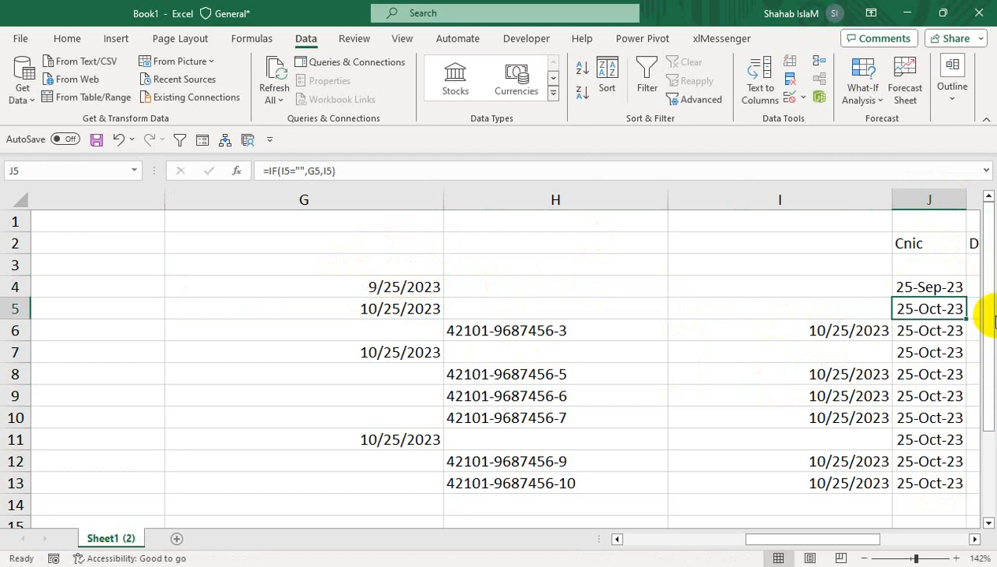
# - Copy the date formulas in J4:J13 and paste them in place as values
pyautogui.moveTo(900, 288); pyautogui.dragTo(897, 482)
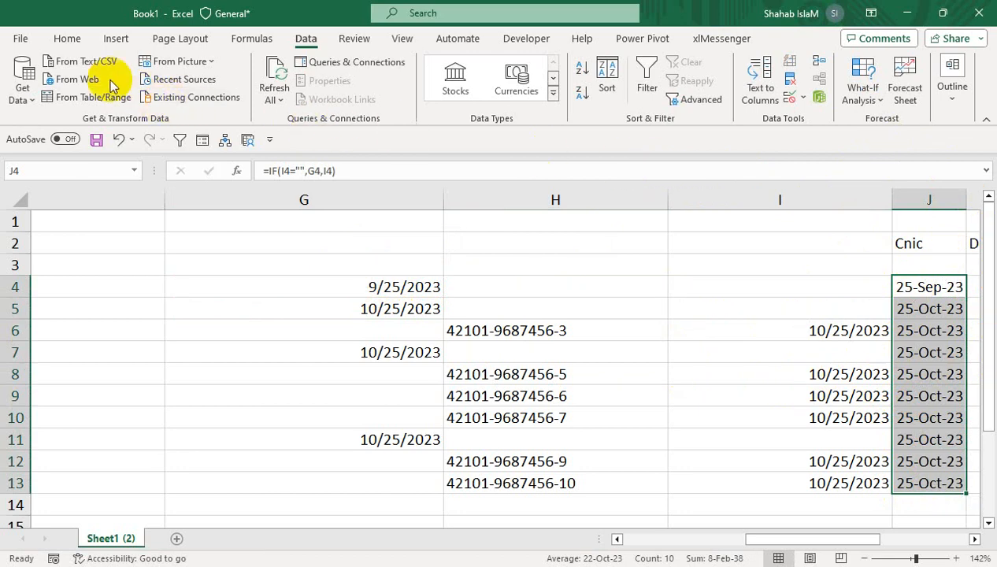
pyautogui.click(67, 38)
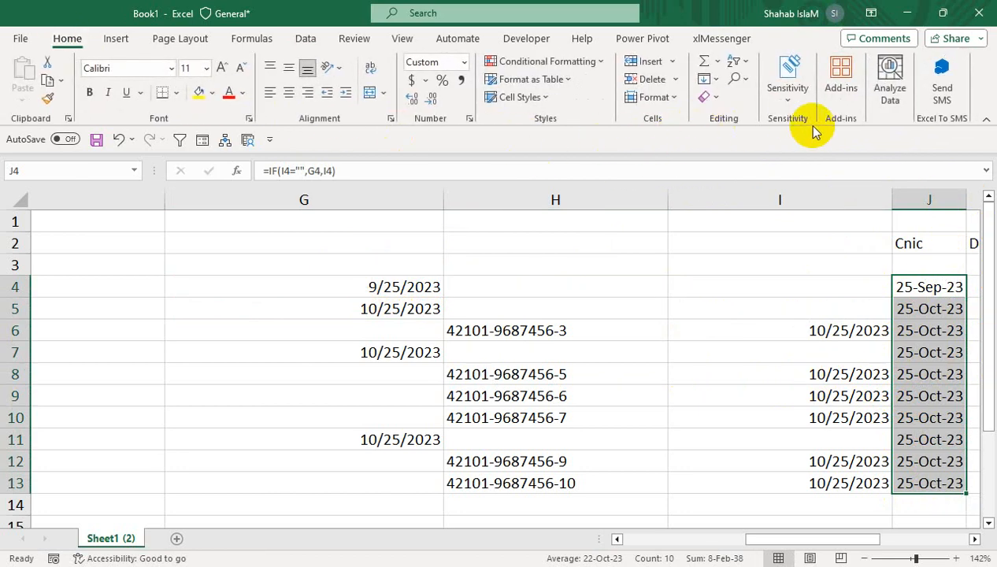
pyautogui.click(60, 80)
pyautogui.click(59, 98)
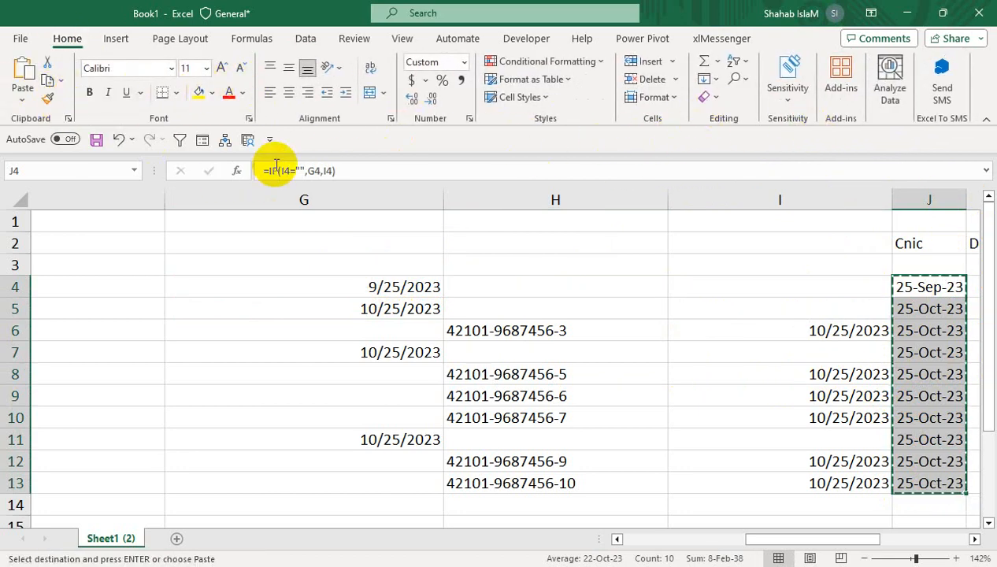
pyautogui.click(21, 100)
pyautogui.click(24, 215)
pyautogui.click(700, 300)
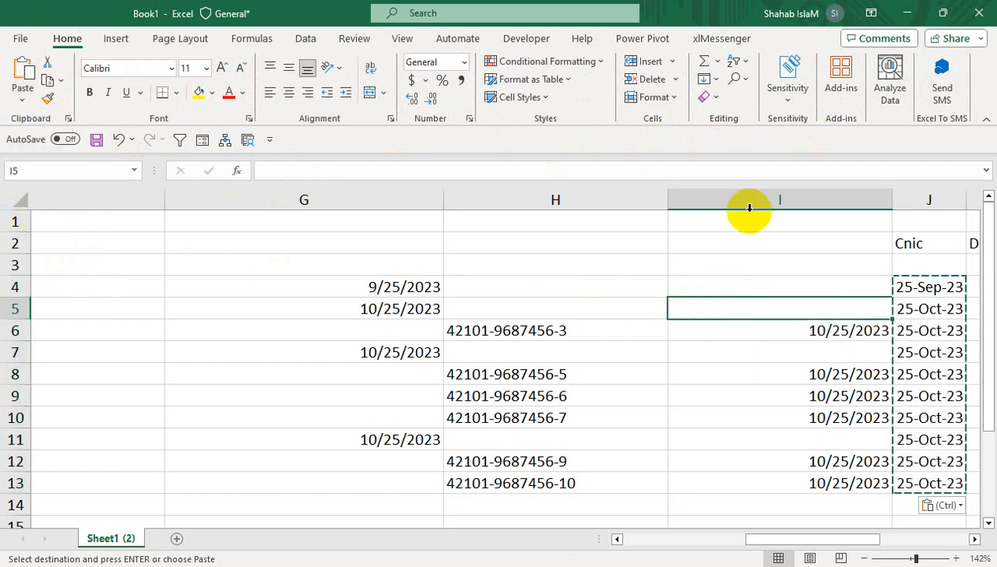
# - Delete the source date columns I and G, keeping the combined dates under Cnic
pyautogui.click(747, 200)
pyautogui.rightClick(748, 202)
pyautogui.click(760, 384)
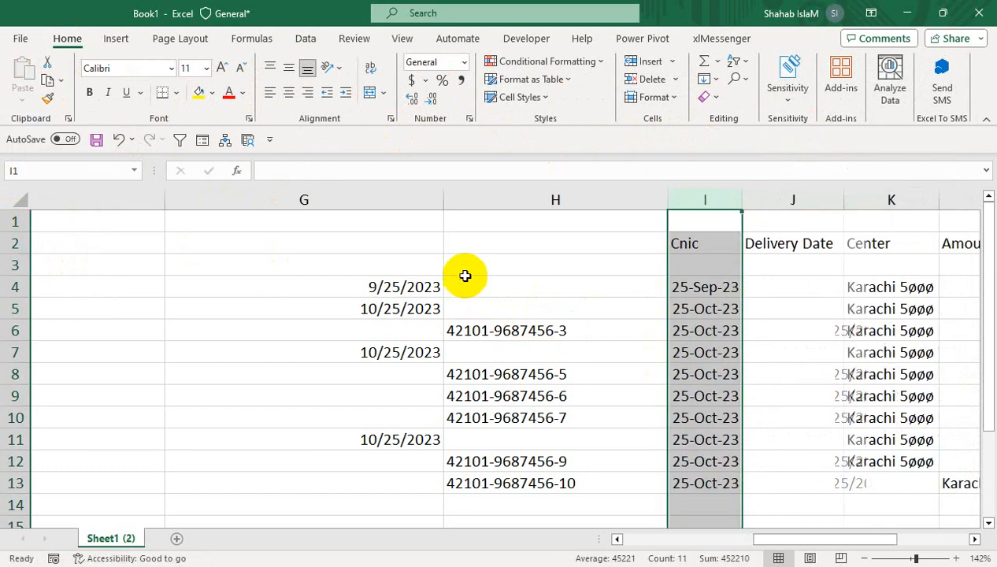
pyautogui.rightClick(385, 200)
pyautogui.click(403, 372)
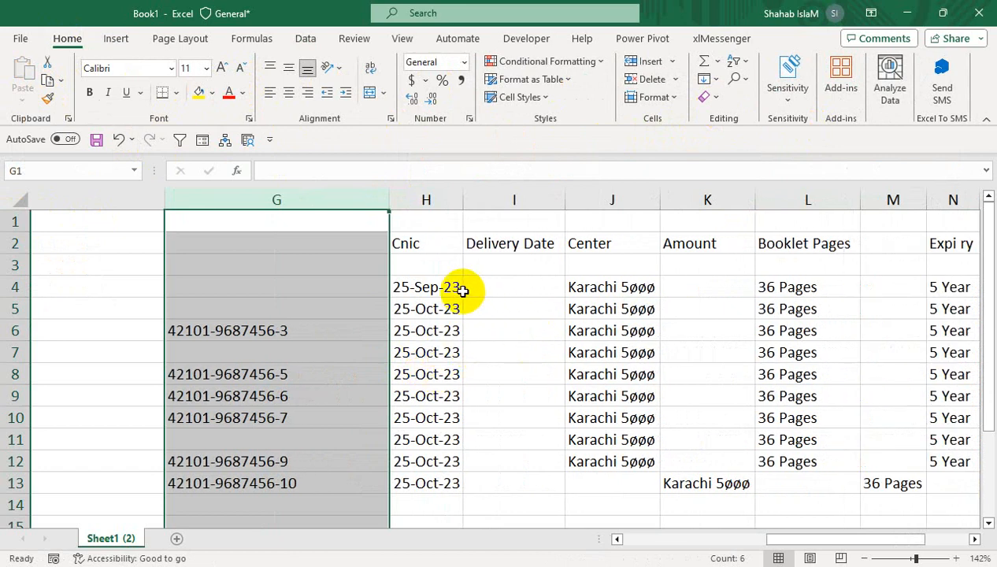
# - Move the dates in H4:H13 from the Cnic column to I4:I13 under Delivery Date
pyautogui.click(462, 291)
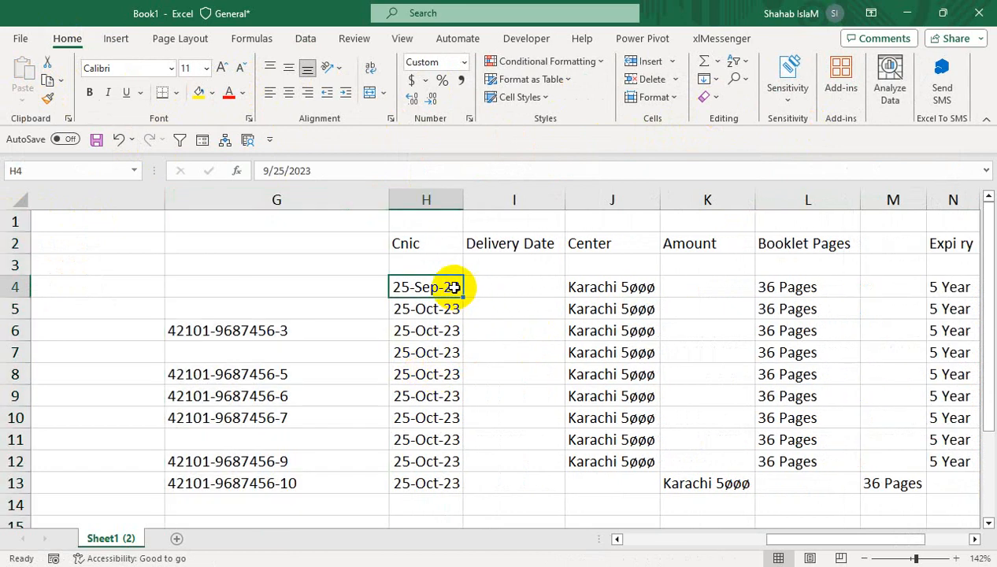
pyautogui.click(436, 242)
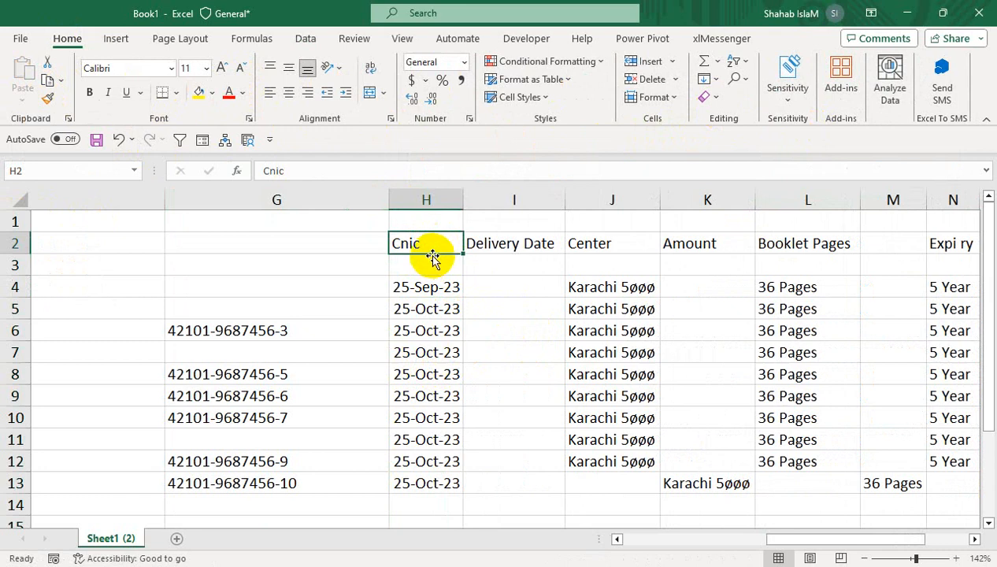
pyautogui.moveTo(432, 257); pyautogui.dragTo(429, 483)
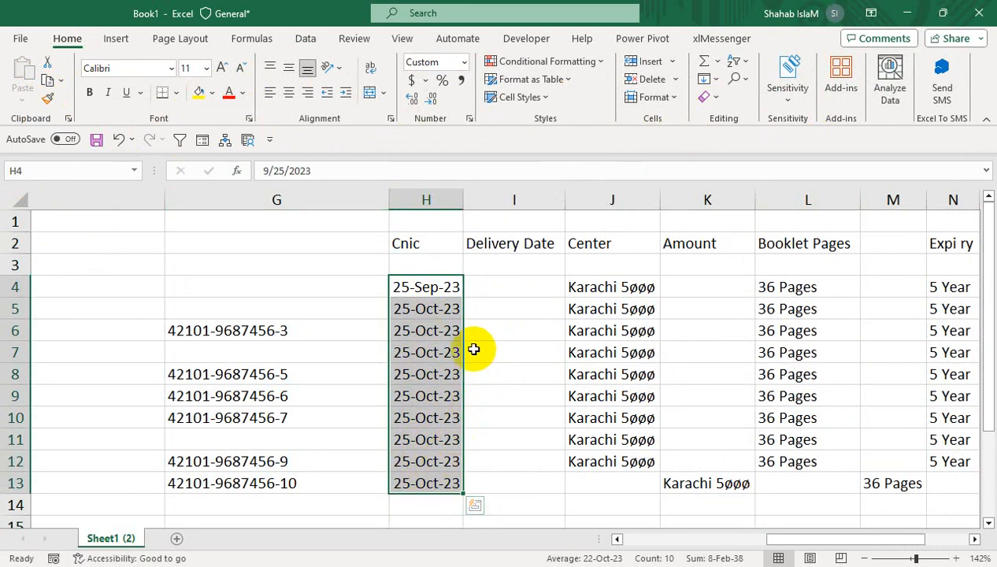
pyautogui.moveTo(464, 330); pyautogui.dragTo(495, 326)
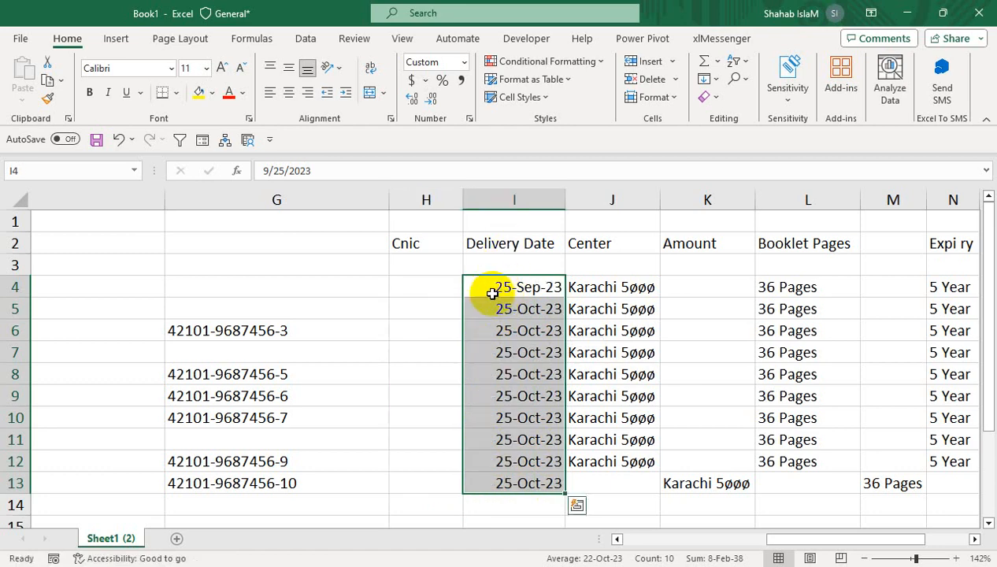
# - Enter the formula =IF(G4="",F4,G4) in H4 under Cnic to combine the numbers from columns F and G
pyautogui.click(437, 290)
pyautogui.write('=IF(')
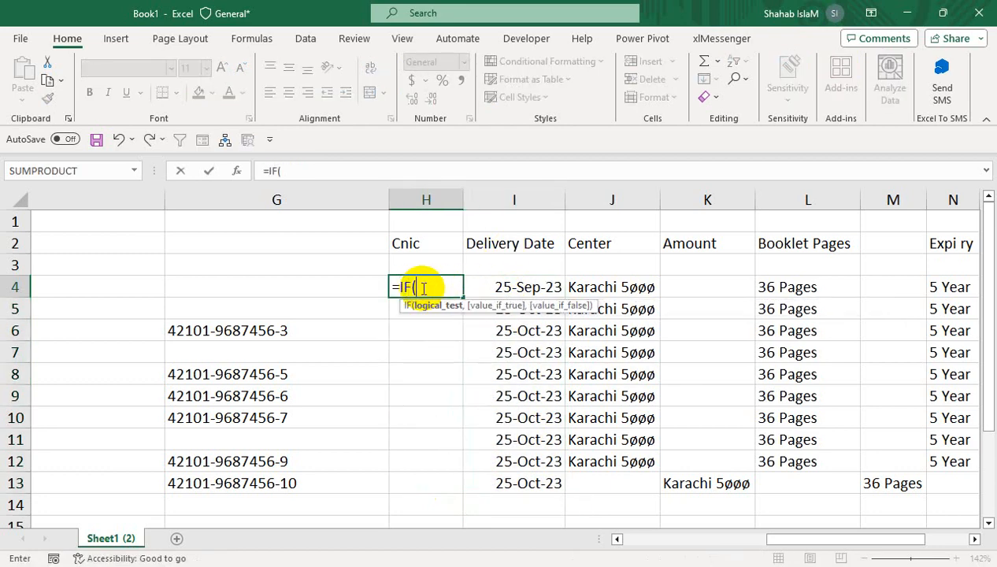
pyautogui.click(301, 292)
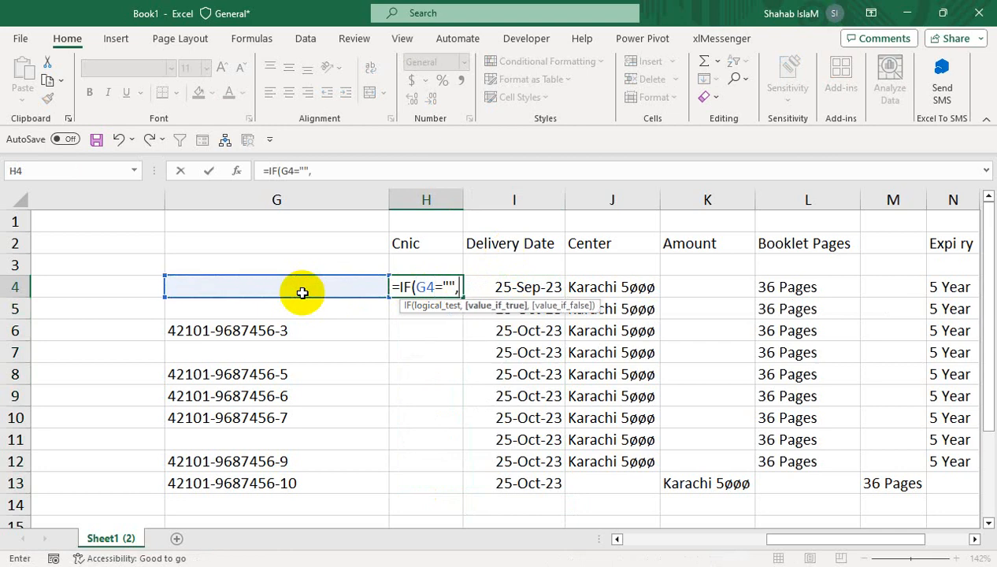
pyautogui.moveTo(779, 538); pyautogui.dragTo(762, 553)
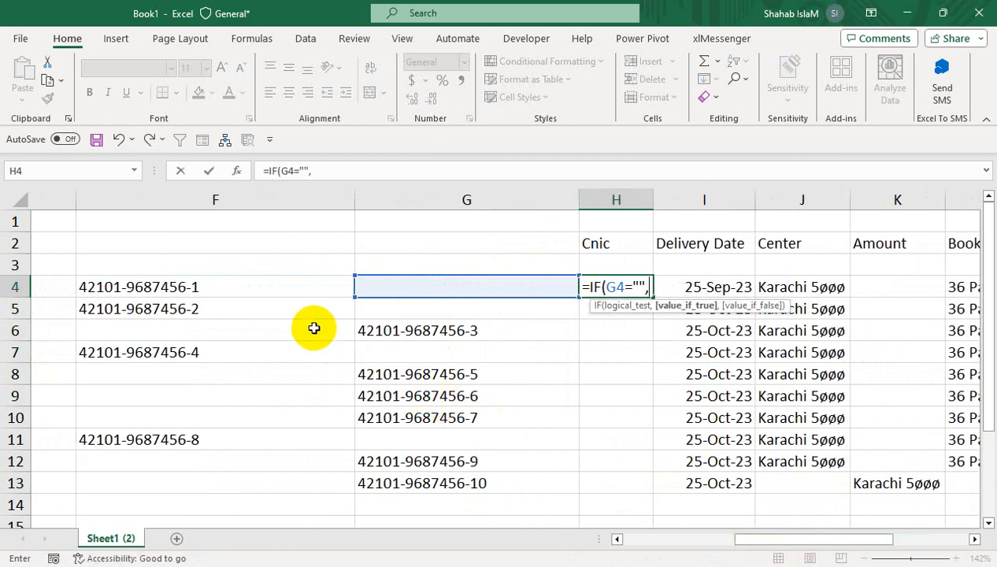
pyautogui.click(314, 287)
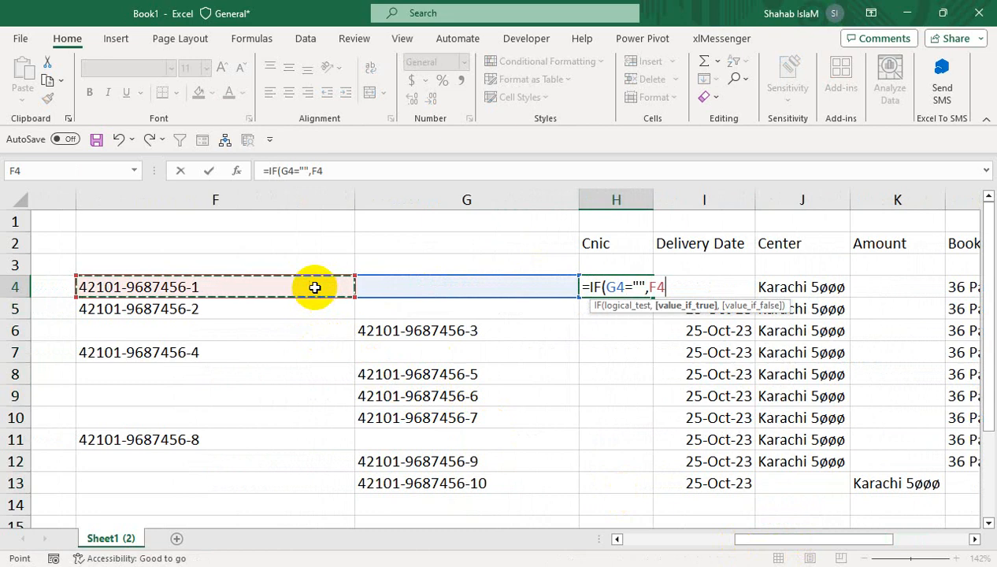
pyautogui.write(',')
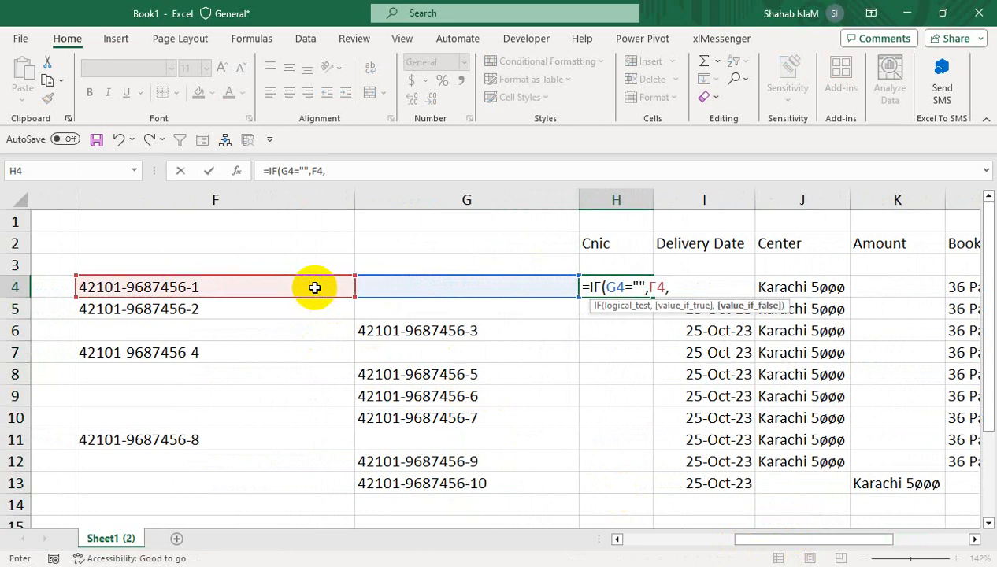
pyautogui.click(436, 282)
pyautogui.write(')')
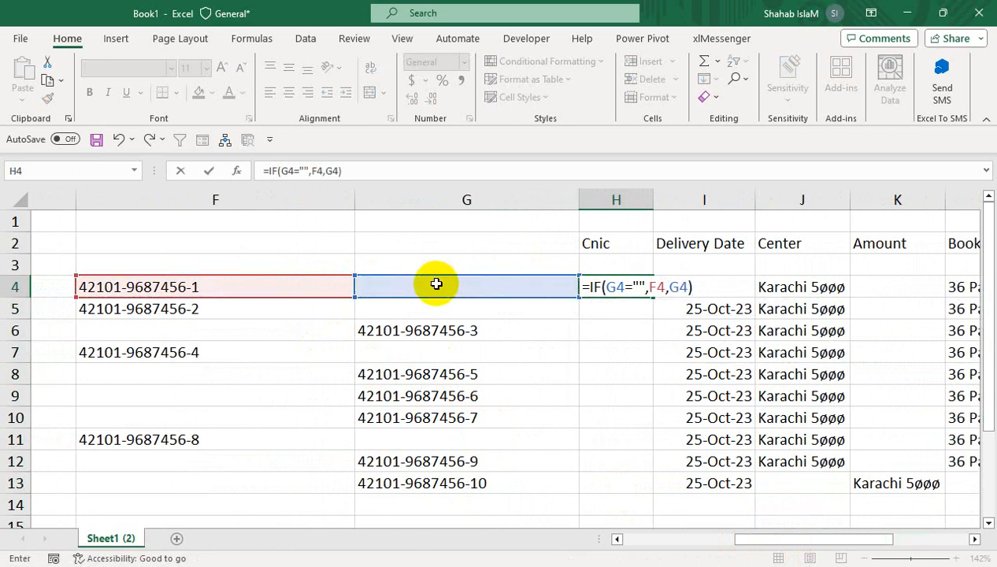
pyautogui.press('Return')
# - Fill the H4 formula down to H13 and widen column H to fit its contents
pyautogui.click(603, 286)
pyautogui.click(656, 299)
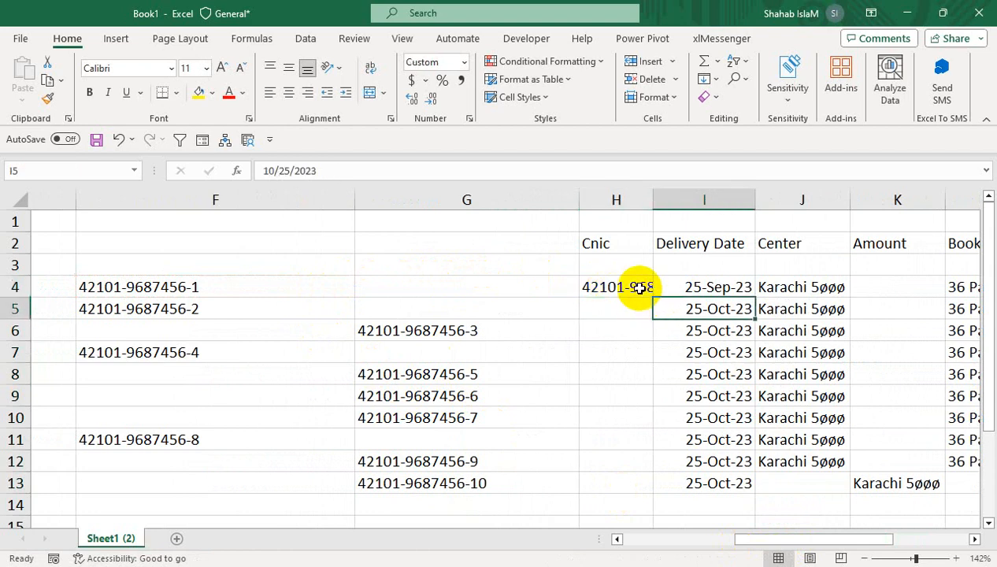
pyautogui.click(638, 287)
pyautogui.moveTo(652, 298); pyautogui.dragTo(640, 491)
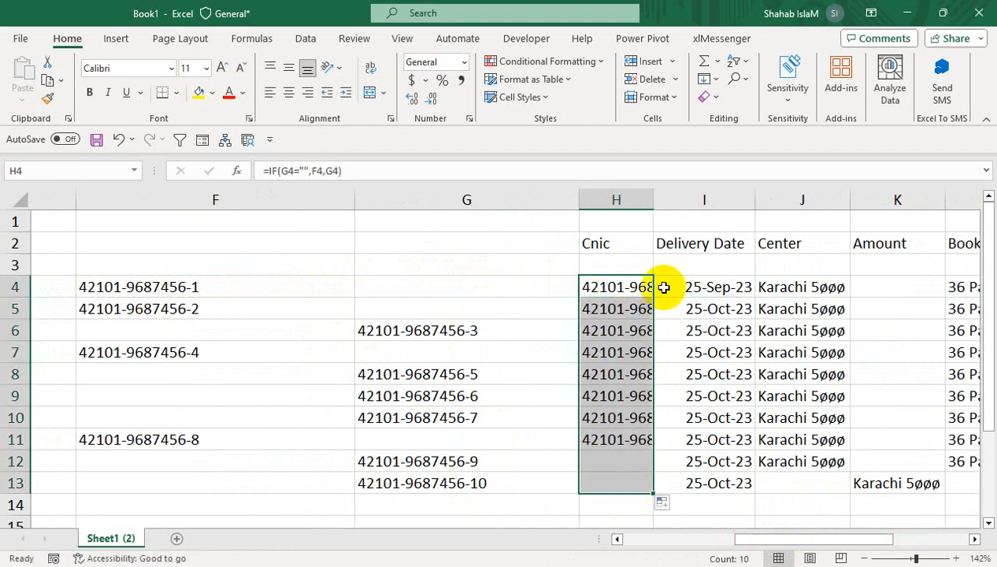
pyautogui.doubleClick(654, 210)
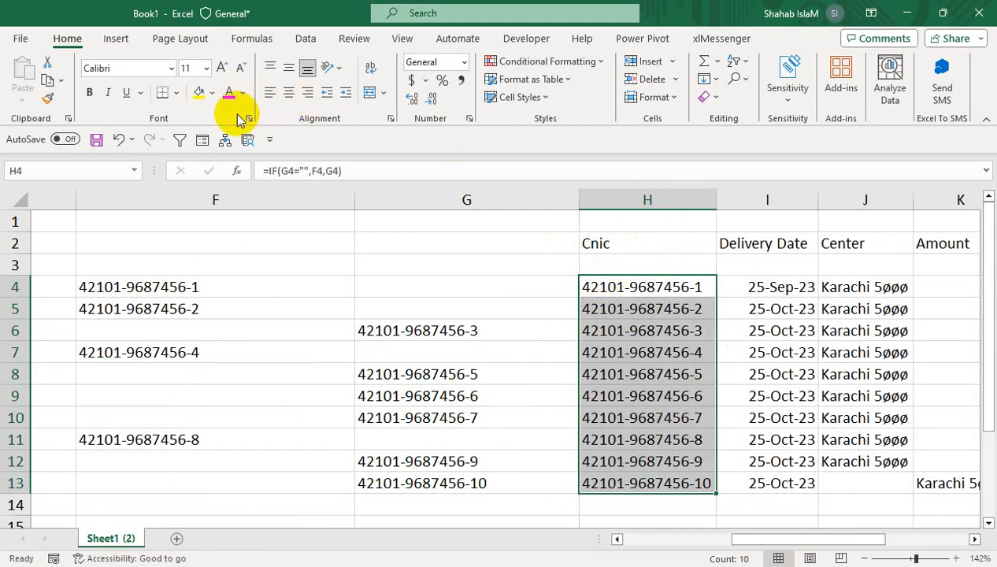
# - Copy the Cnic formulas in H4:H13 and paste them in place as values
pyautogui.click(65, 81)
pyautogui.click(71, 107)
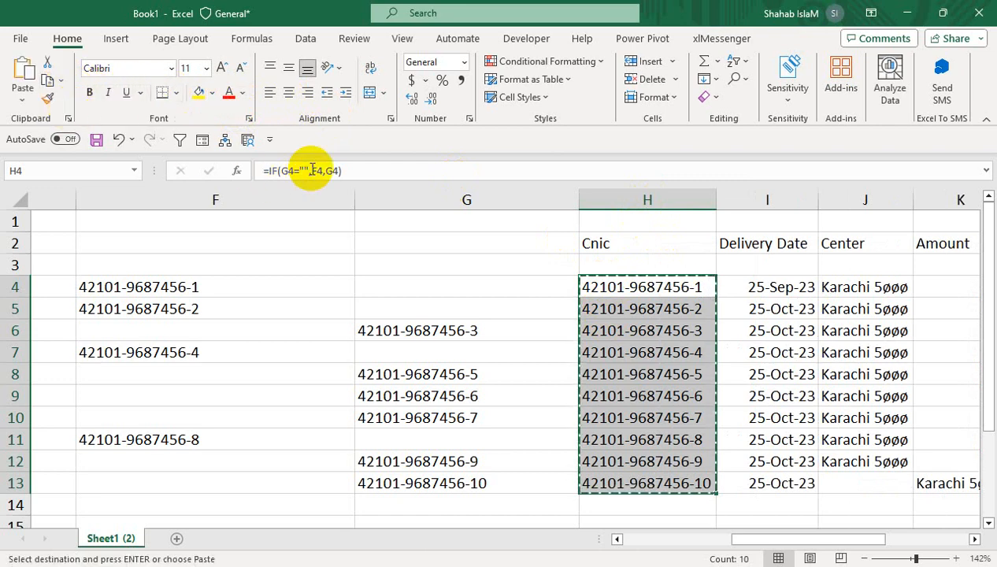
pyautogui.click(22, 100)
pyautogui.click(21, 215)
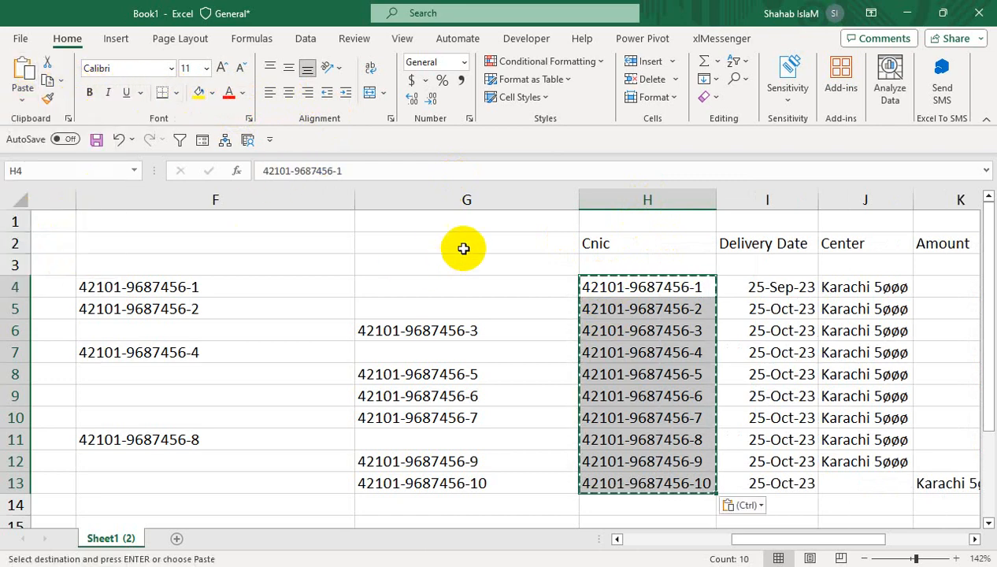
# - Delete the source Cnic columns F and G
pyautogui.moveTo(473, 202); pyautogui.dragTo(294, 194)
pyautogui.rightClick(299, 196)
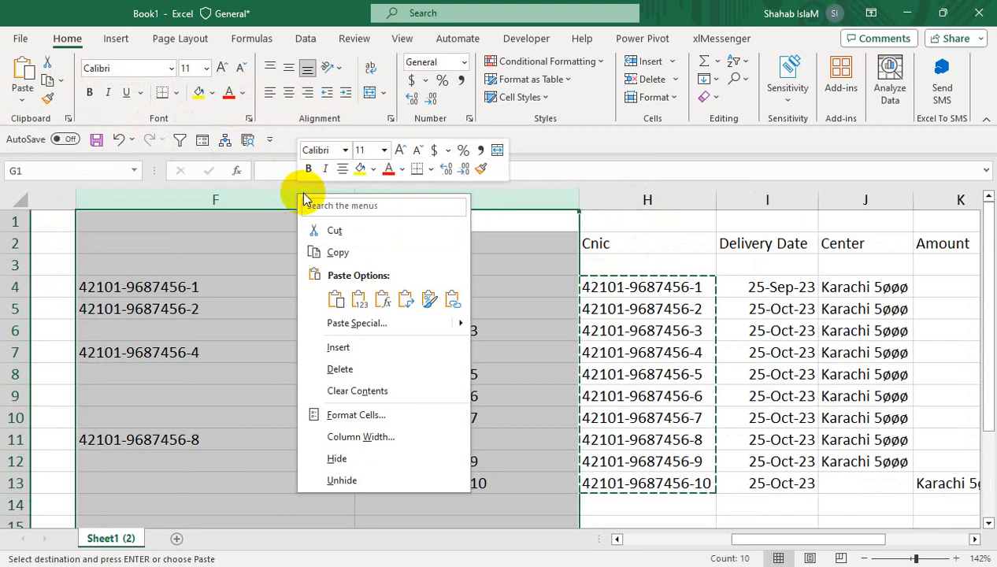
pyautogui.click(363, 374)
pyautogui.click(357, 367)
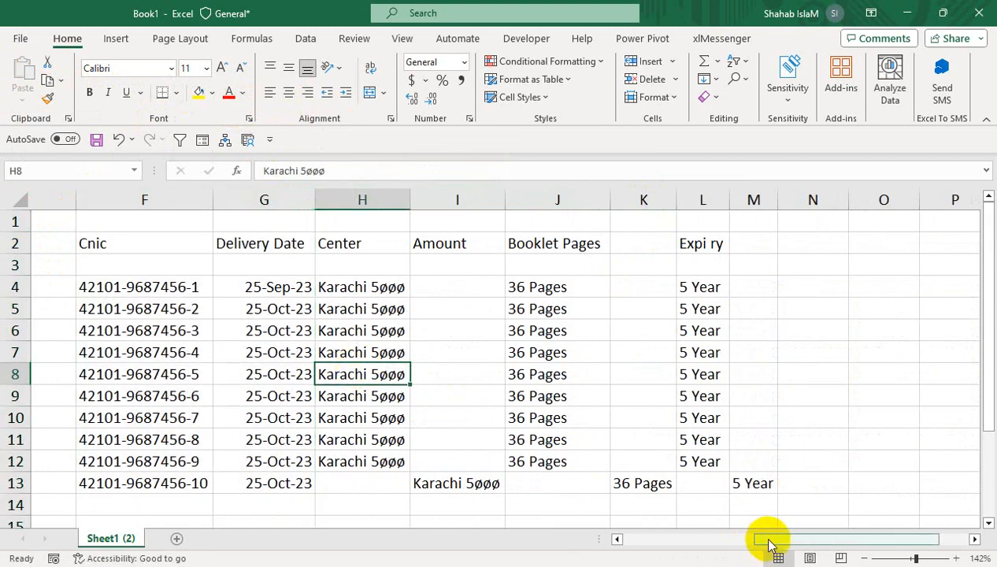
# - Narrow the Name column E and move the headers in F2:L2 down to row 3, in line with the others
pyautogui.moveTo(768, 539); pyautogui.dragTo(628, 539)
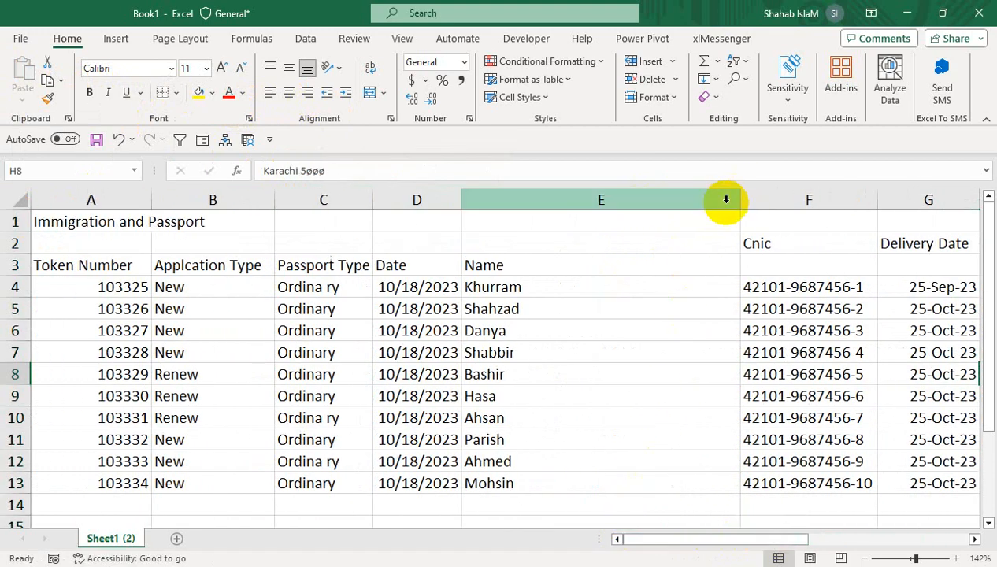
pyautogui.moveTo(739, 200); pyautogui.dragTo(824, 246)
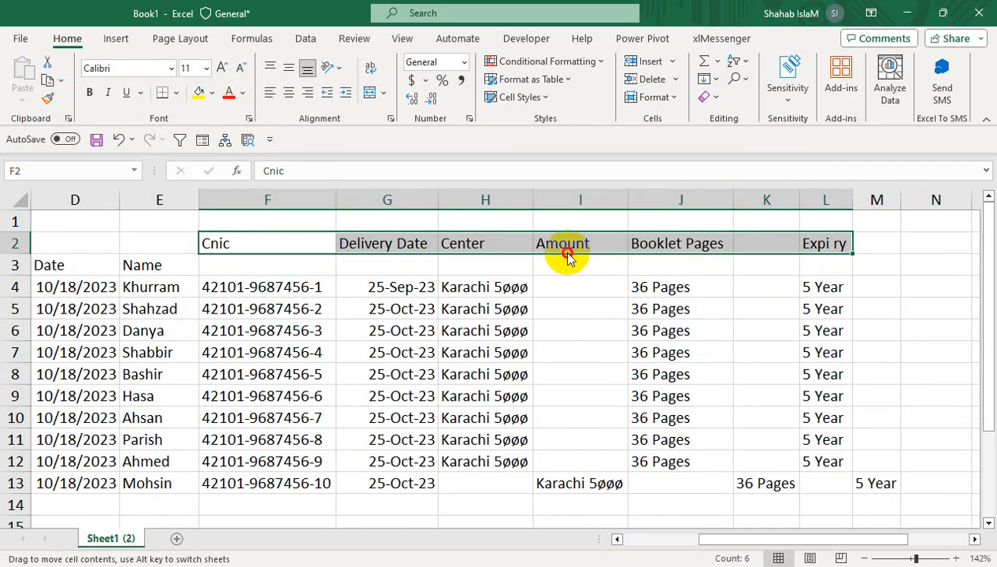
pyautogui.moveTo(569, 259); pyautogui.dragTo(564, 269)
pyautogui.click(463, 291)
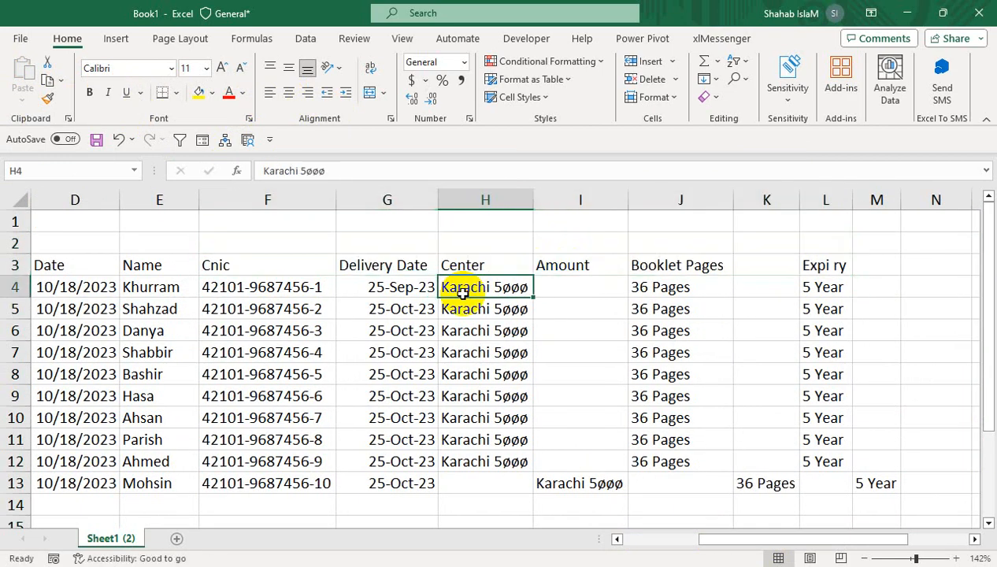
pyautogui.moveTo(475, 264); pyautogui.dragTo(466, 464)
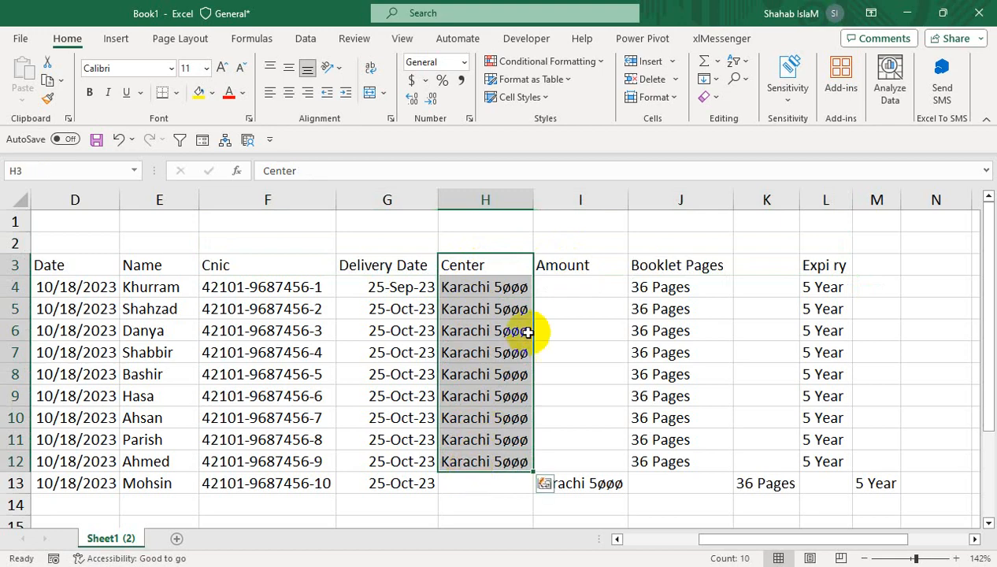
pyautogui.click(305, 38)
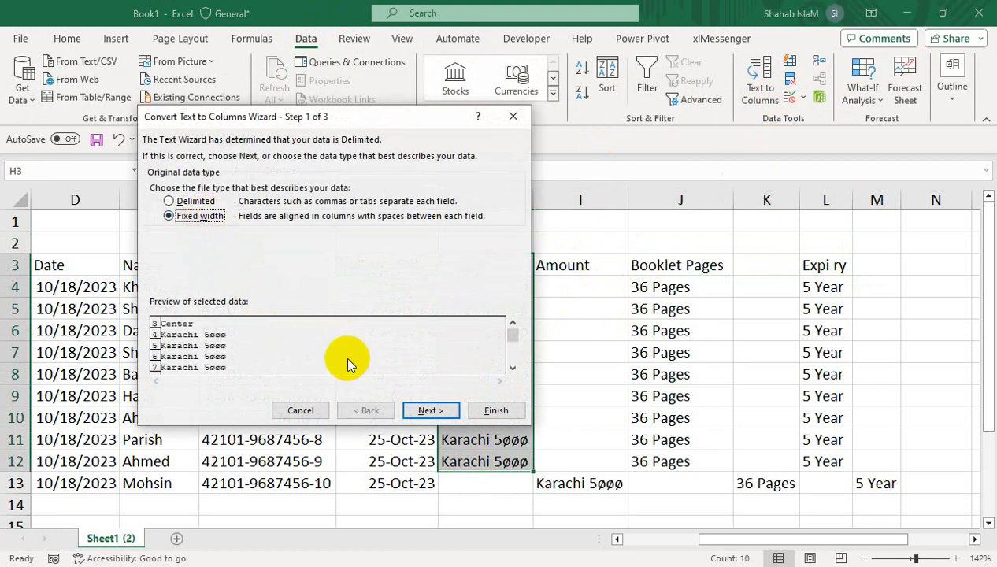
pyautogui.click(434, 415)
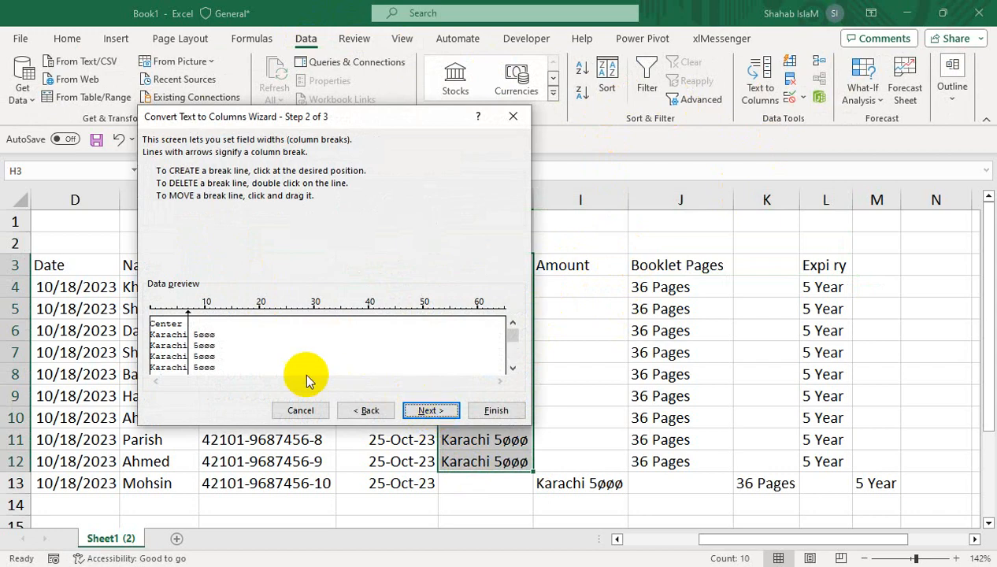
pyautogui.click(486, 412)
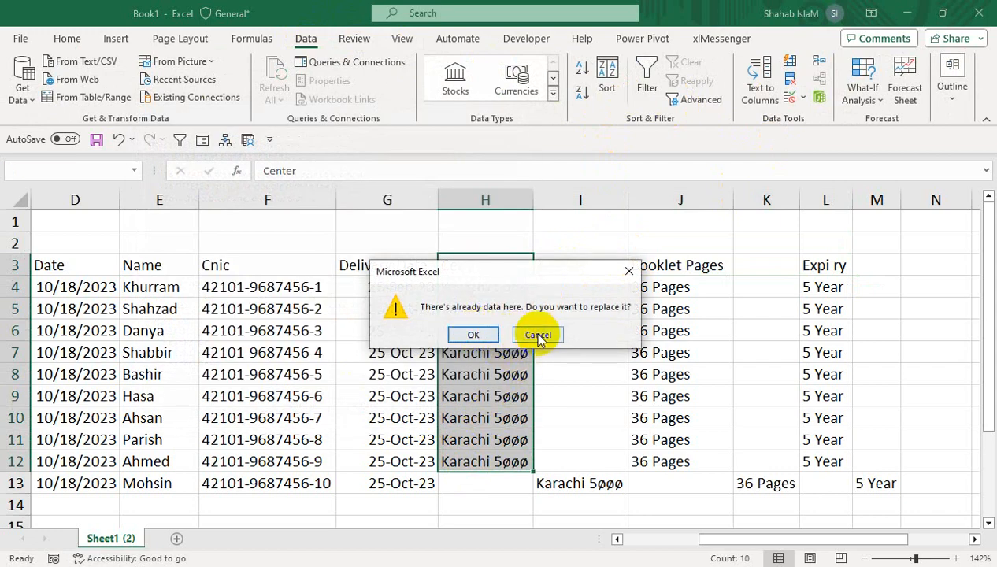
pyautogui.click(537, 332)
pyautogui.moveTo(484, 287); pyautogui.dragTo(483, 475)
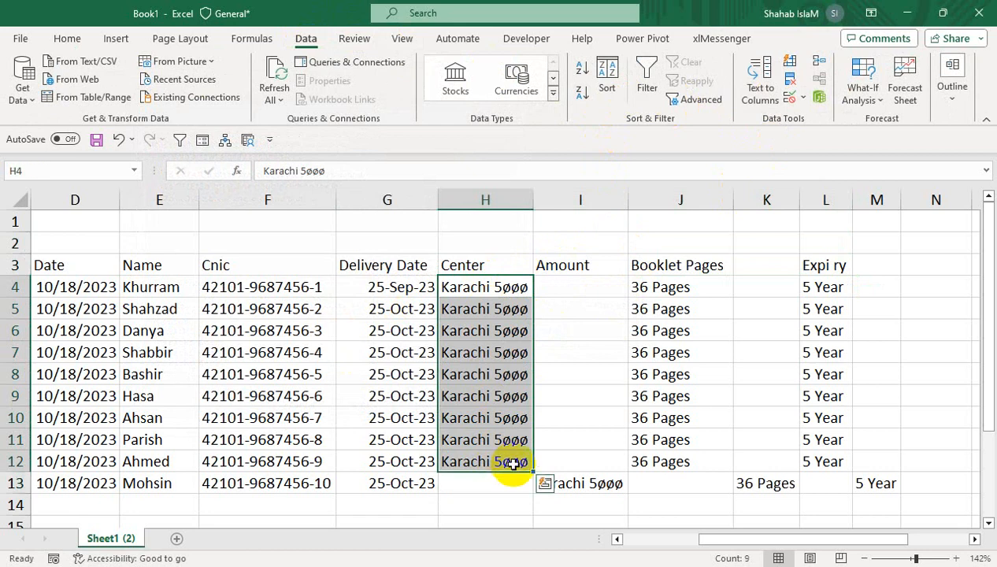
# - Move the misplaced Karachi 5øøø entry from I13 to H13 under Center
pyautogui.click(565, 504)
pyautogui.click(565, 482)
pyautogui.moveTo(555, 495); pyautogui.dragTo(525, 486)
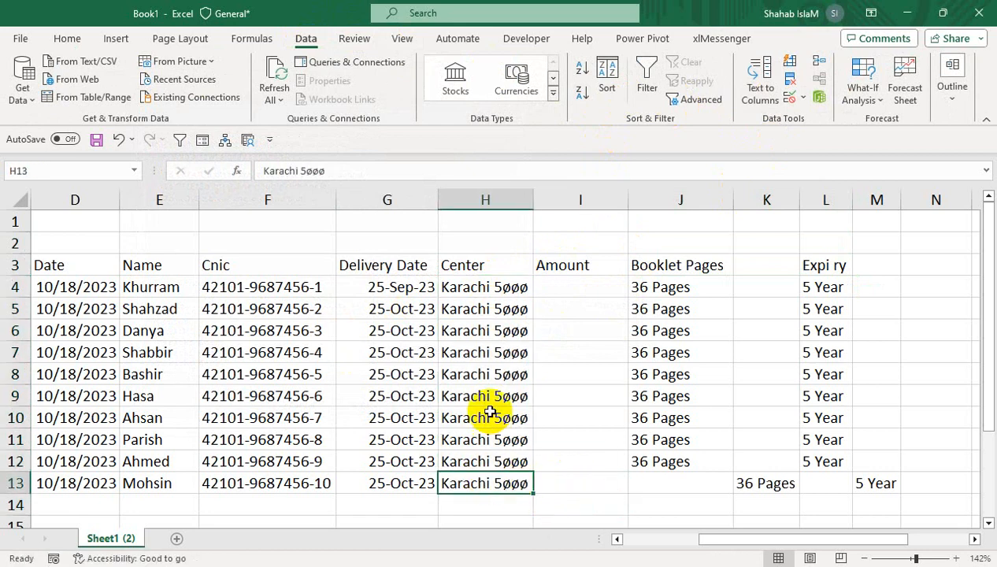
# - Split H4:H13 with Text to Columns as fixed width, separating the center from the amount into columns H and I
pyautogui.moveTo(487, 287); pyautogui.dragTo(479, 475)
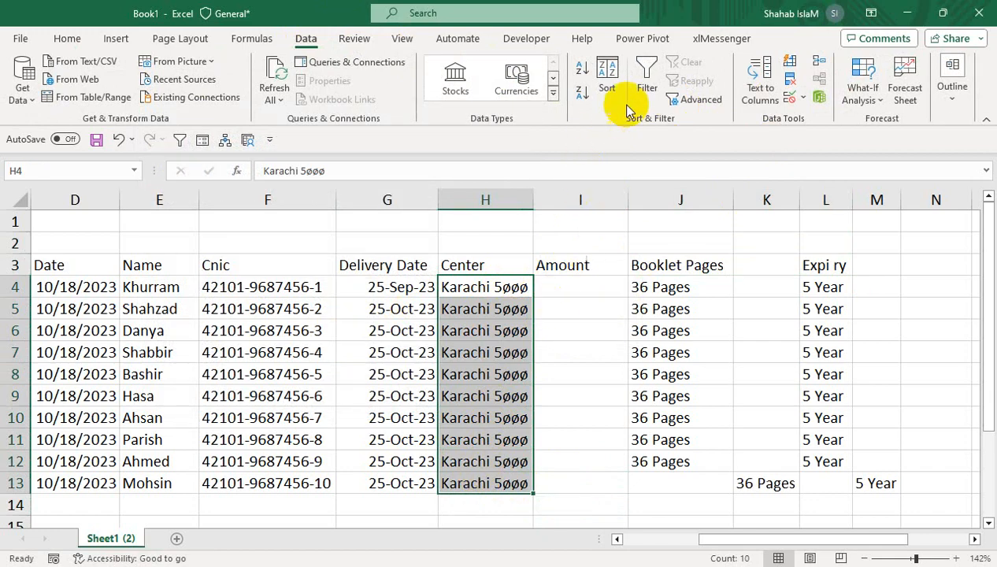
pyautogui.click(749, 94)
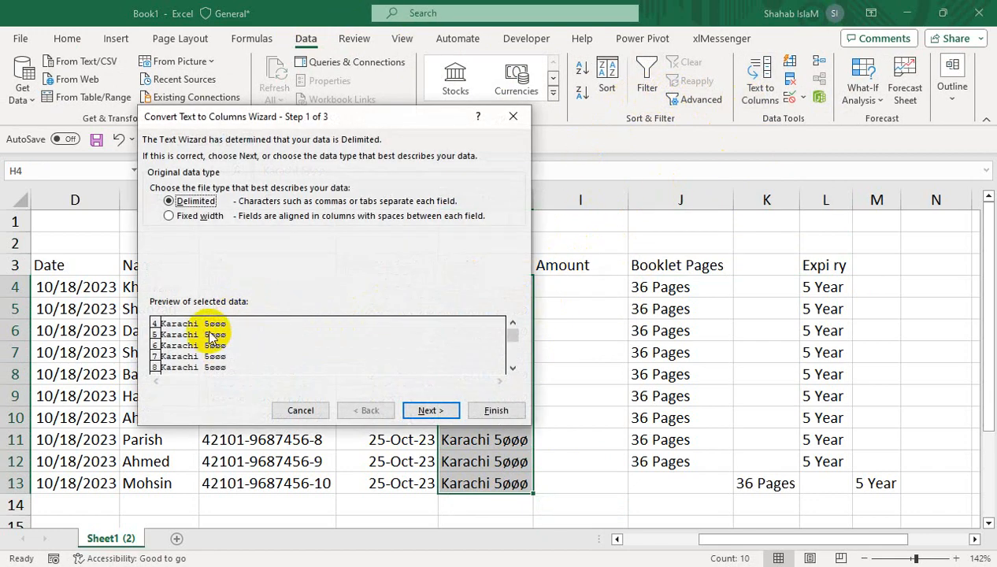
pyautogui.click(201, 216)
pyautogui.click(455, 413)
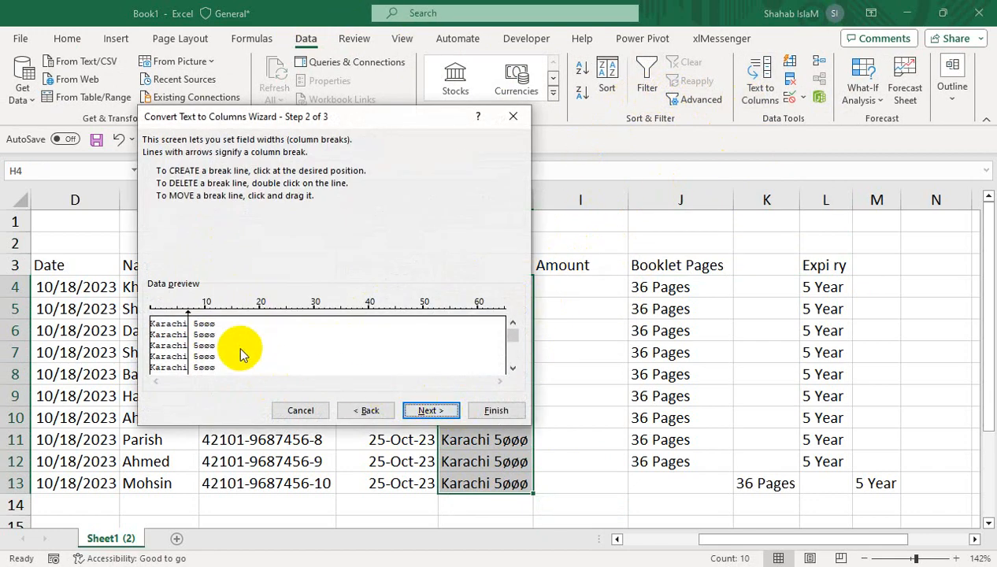
pyautogui.click(487, 415)
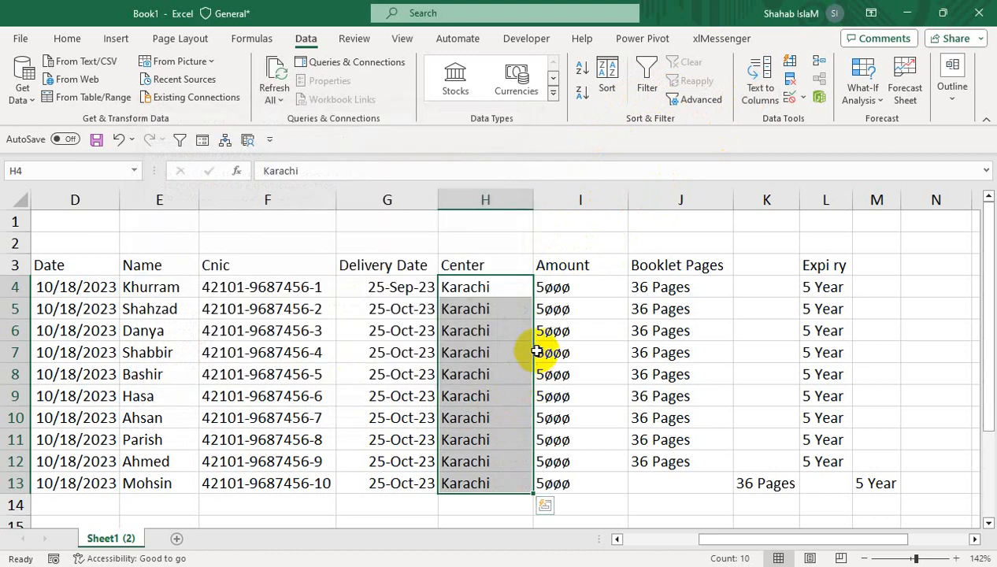
# - Move the misplaced 36 Pages entry from K13 to J13 under Booklet Pages
pyautogui.moveTo(567, 283); pyautogui.dragTo(572, 490)
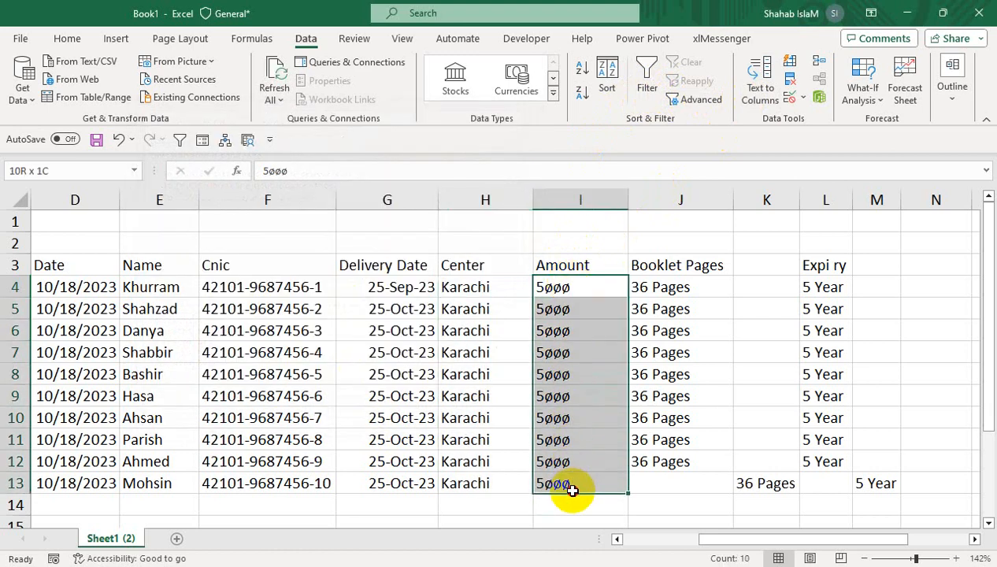
pyautogui.click(659, 265)
pyautogui.click(761, 487)
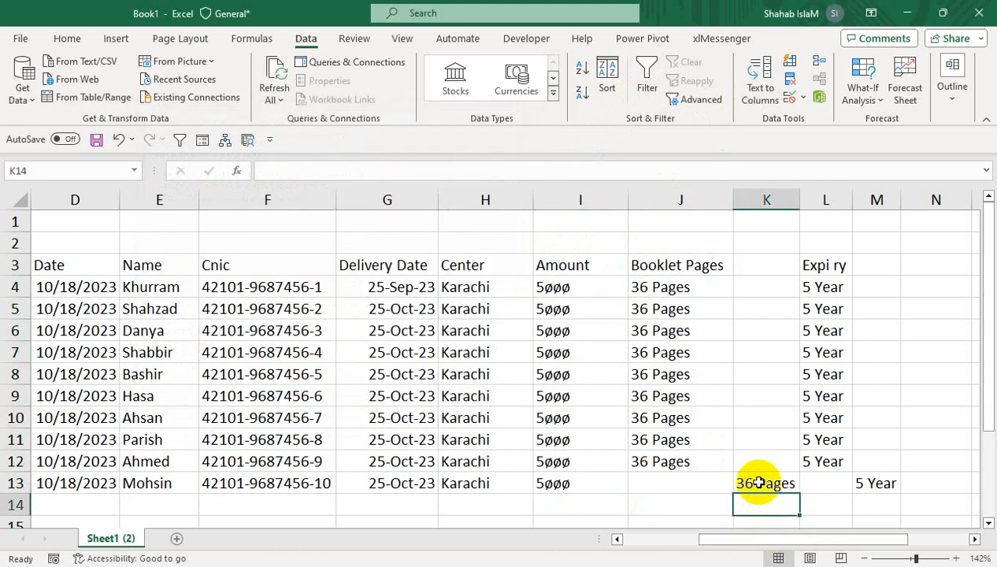
pyautogui.moveTo(759, 498); pyautogui.dragTo(691, 493)
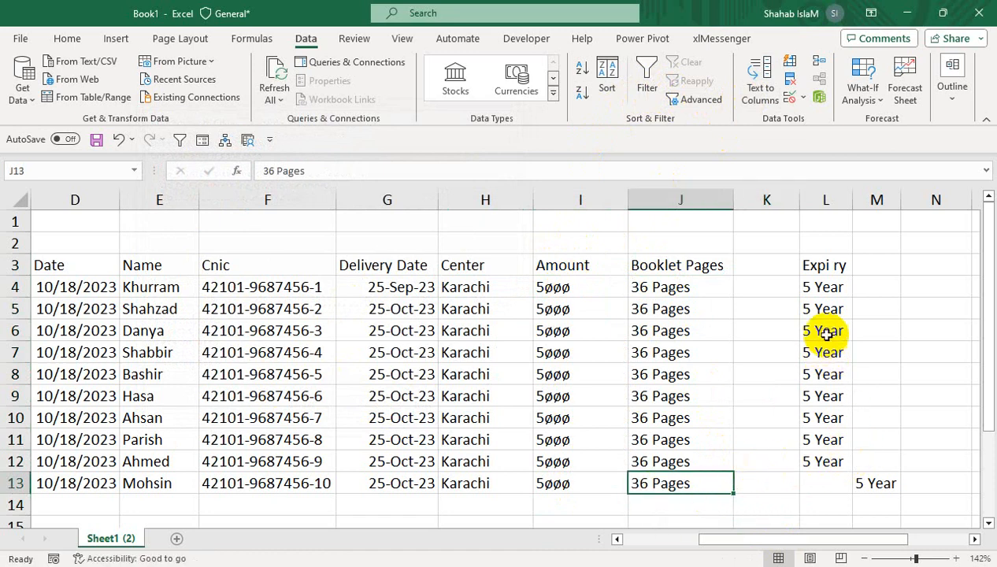
# - Move the Expi ry data in L3:L12 to K3:K12 and the stray 5 Year entry from M13 to K13
pyautogui.moveTo(824, 267); pyautogui.dragTo(784, 425)
pyautogui.click(834, 478)
pyautogui.click(863, 481)
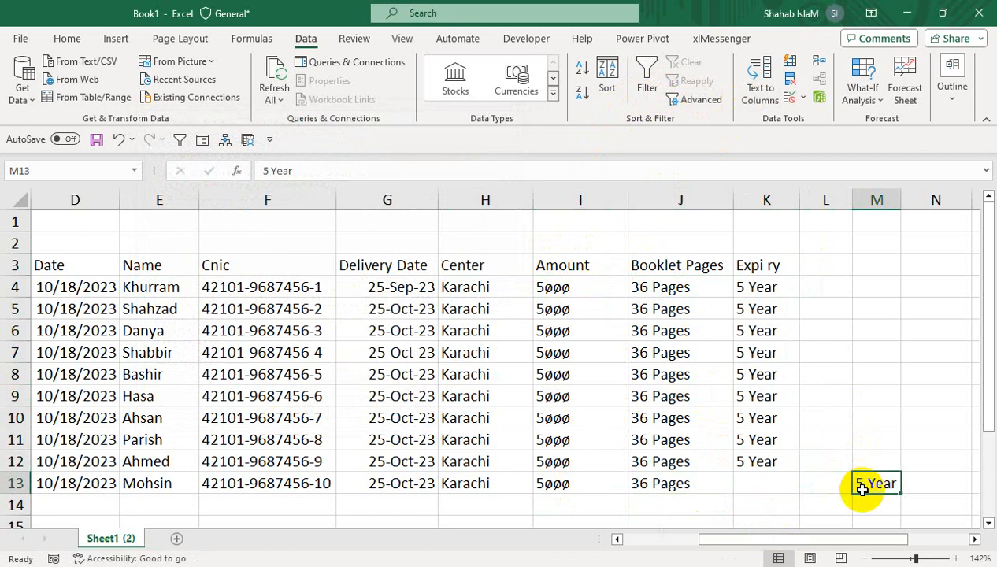
pyautogui.moveTo(861, 493); pyautogui.dragTo(778, 494)
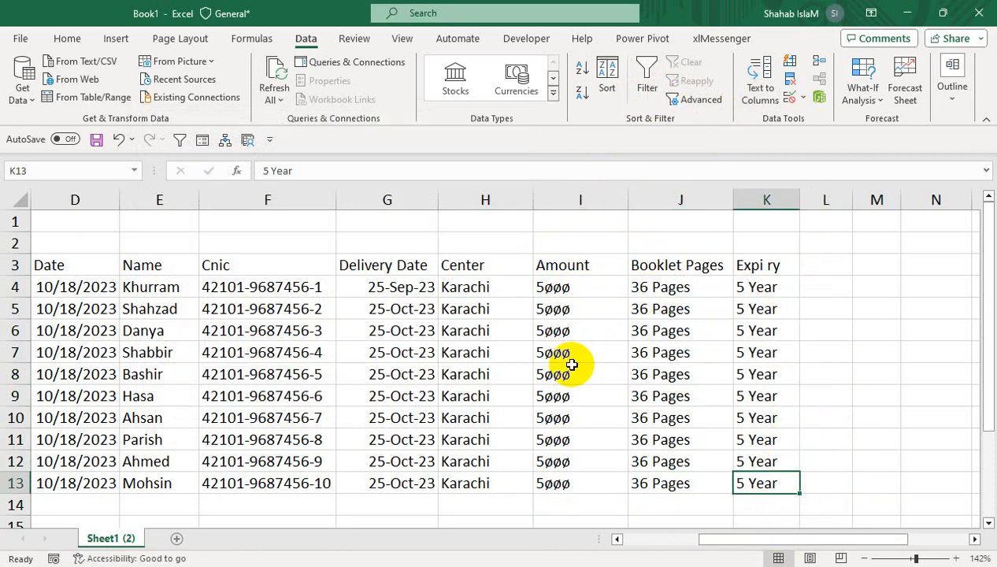
# - Make header row 3 taller and center the headers in A3:K3 horizontally and vertically
pyautogui.moveTo(752, 266); pyautogui.dragTo(16, 296)
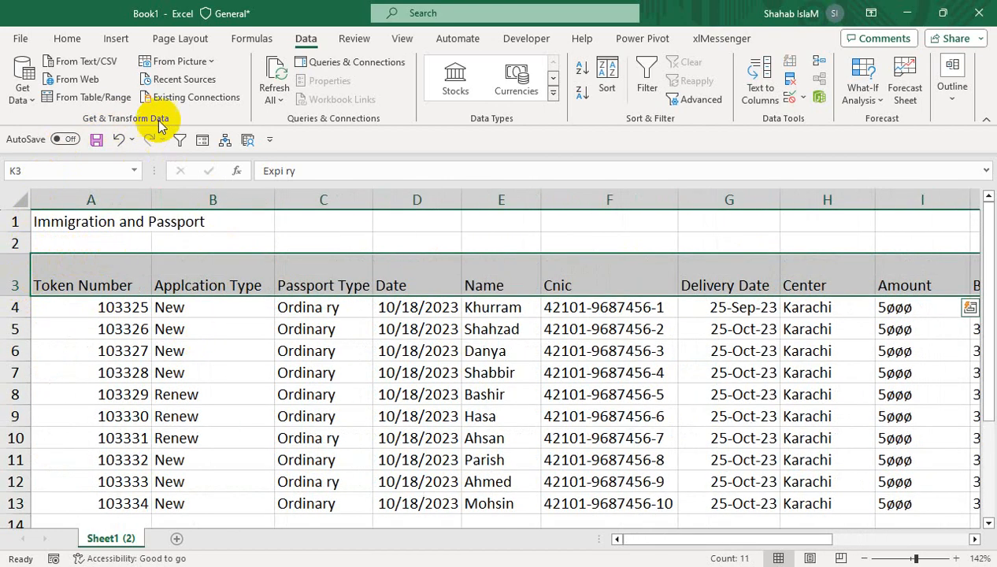
pyautogui.click(69, 39)
pyautogui.click(291, 95)
pyautogui.click(288, 67)
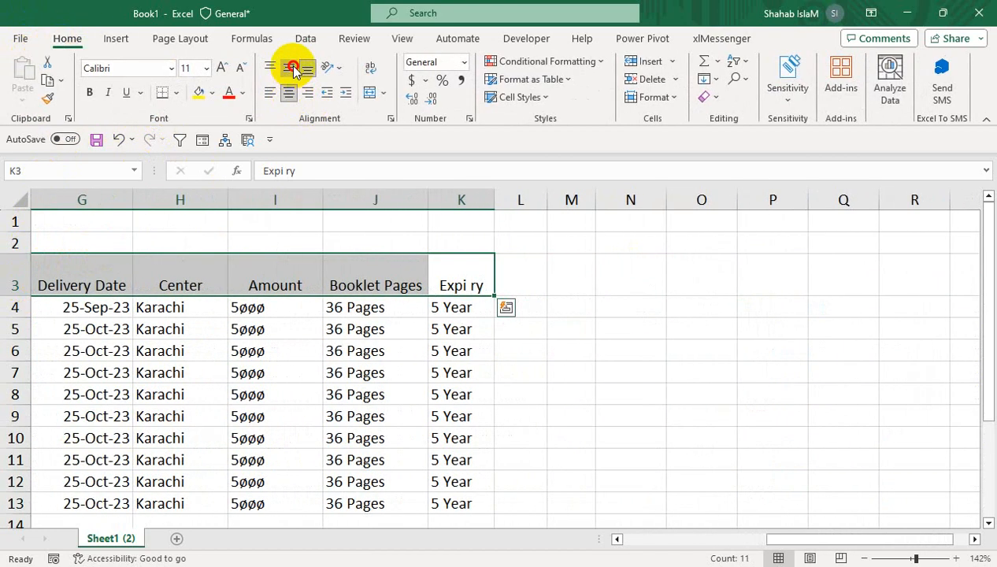
# - Give the header cells A3:K3 a black fill and white font color
pyautogui.click(211, 92)
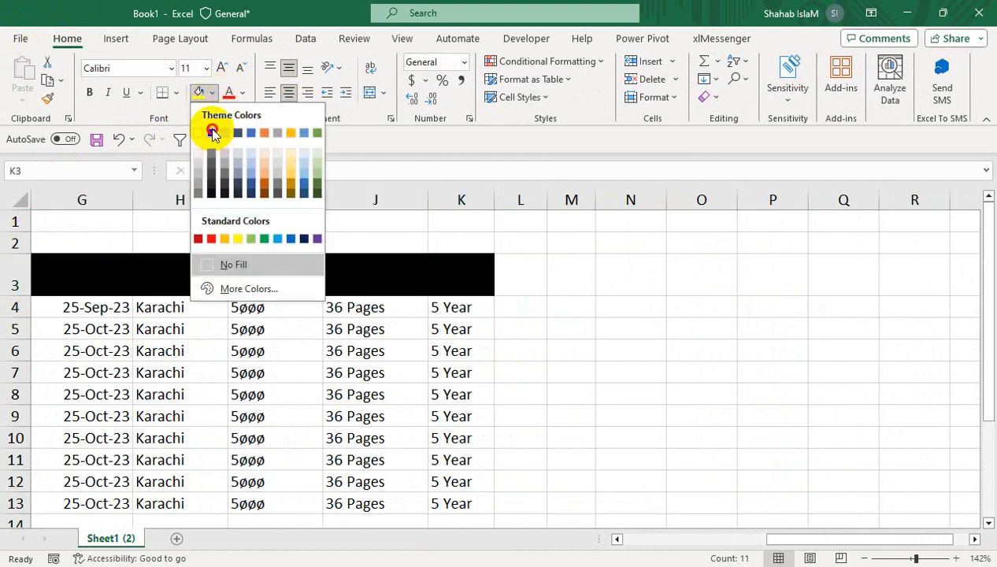
pyautogui.click(211, 134)
pyautogui.click(242, 92)
pyautogui.click(228, 157)
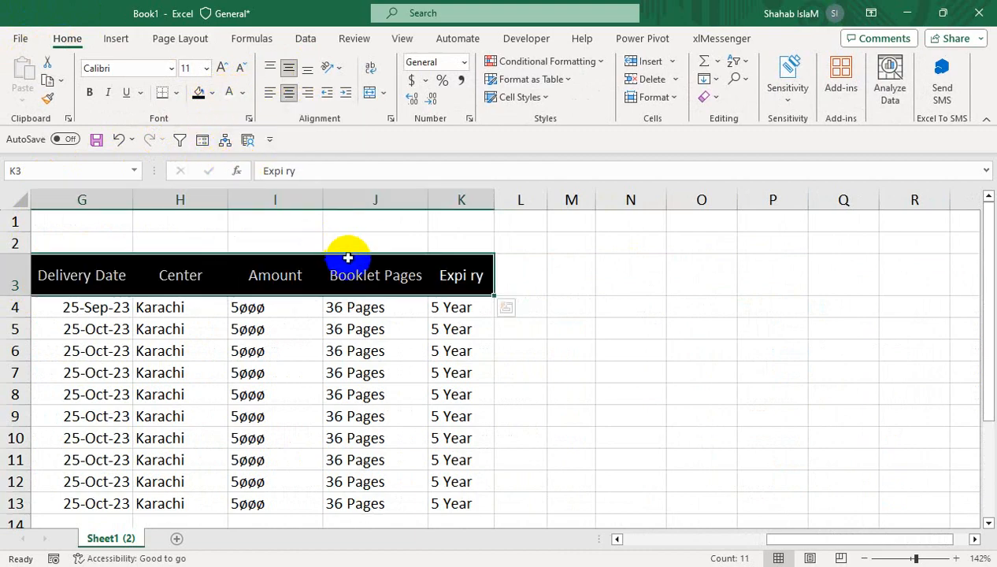
# - Center the data in A4:C13 horizontally under the Token Number, Applcation Type and Passport Type headers
pyautogui.moveTo(372, 330); pyautogui.dragTo(2, 395)
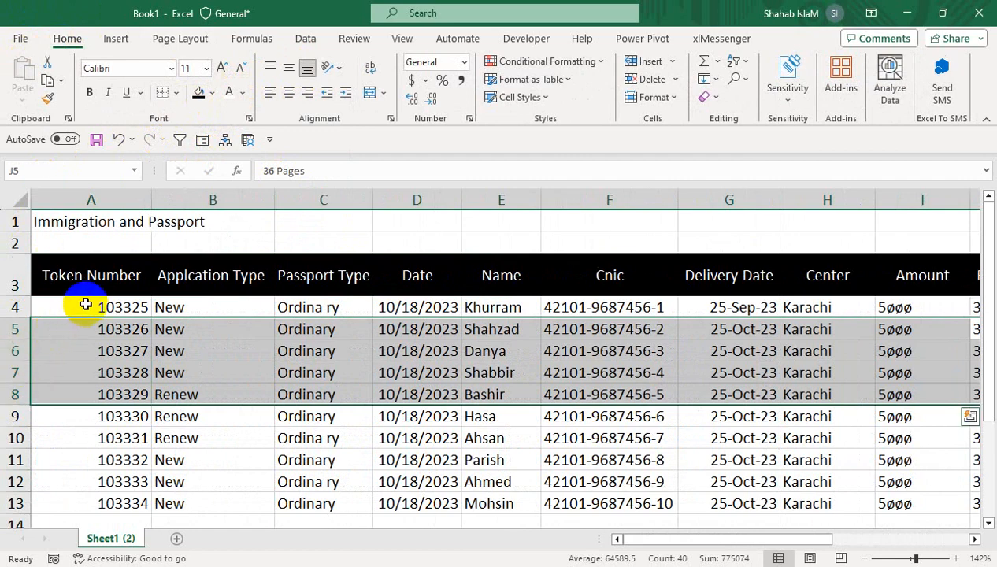
pyautogui.moveTo(84, 307); pyautogui.dragTo(314, 493)
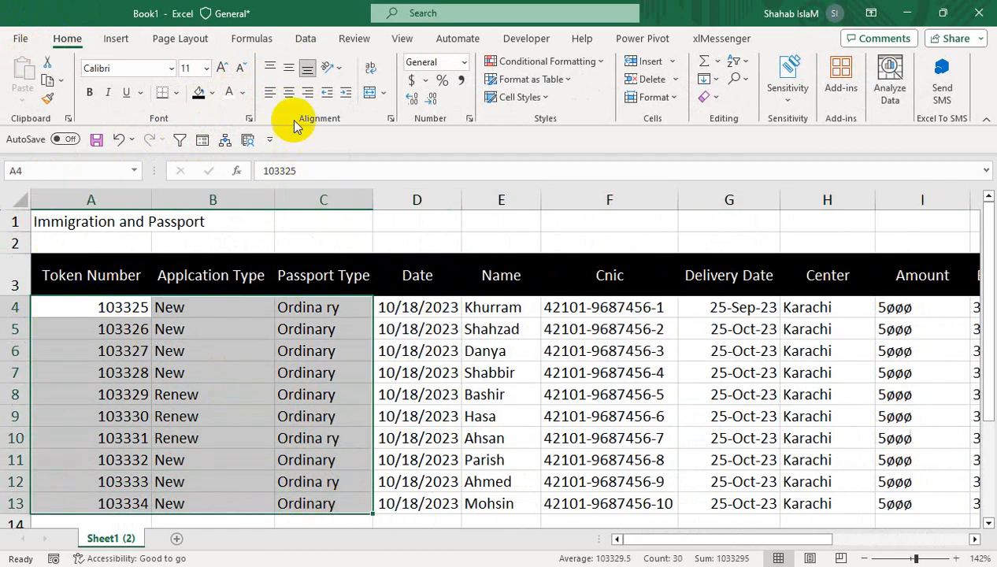
pyautogui.click(289, 92)
pyautogui.click(290, 368)
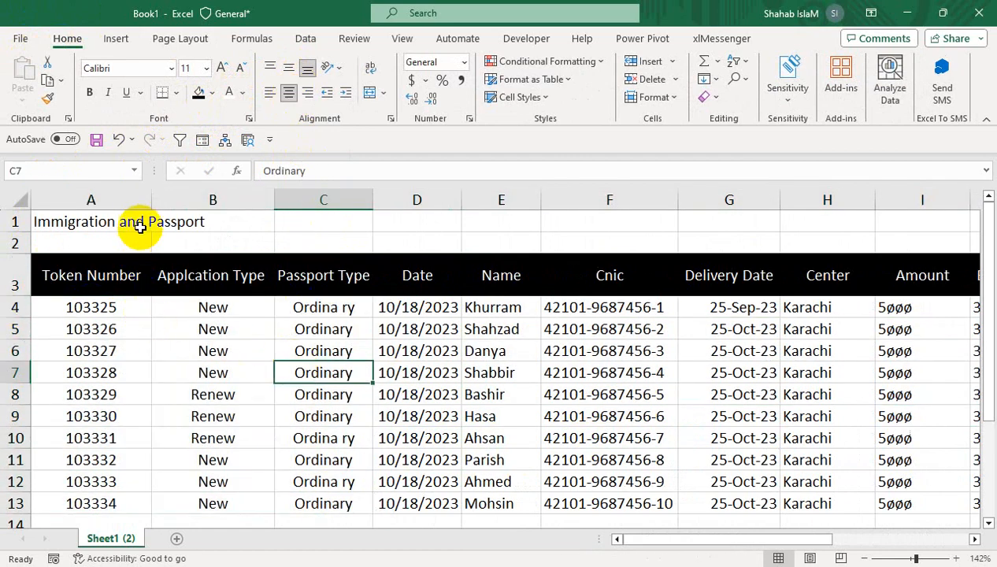
# - Merge and center the Immigration and Passport title across A1:J2, aligning it vertically to the middle
pyautogui.moveTo(41, 231); pyautogui.dragTo(973, 249)
pyautogui.click(369, 93)
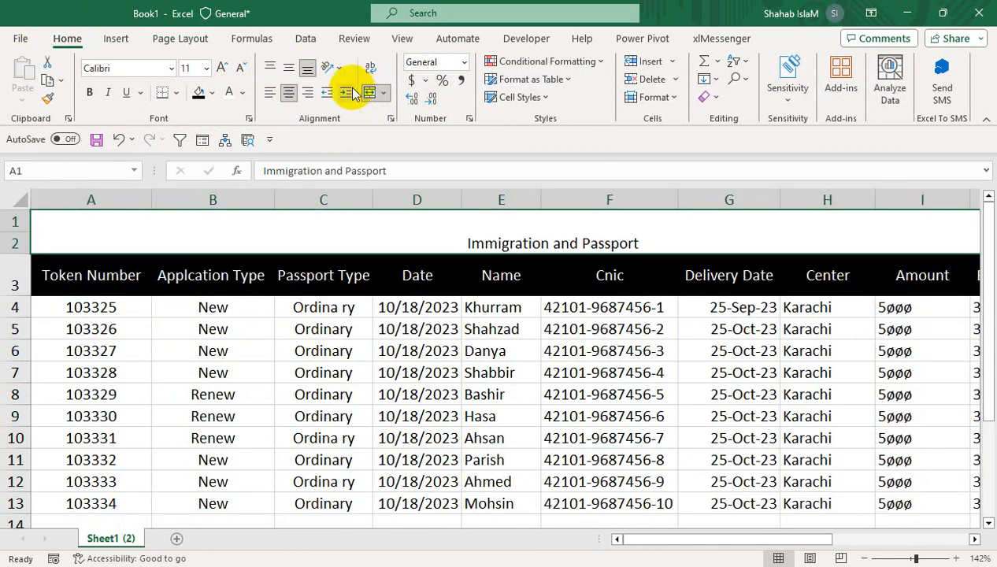
pyautogui.click(288, 68)
# - Increase the title's font size to 20 and make it bold
pyautogui.click(224, 68)
pyautogui.click(224, 68)
pyautogui.click(225, 68)
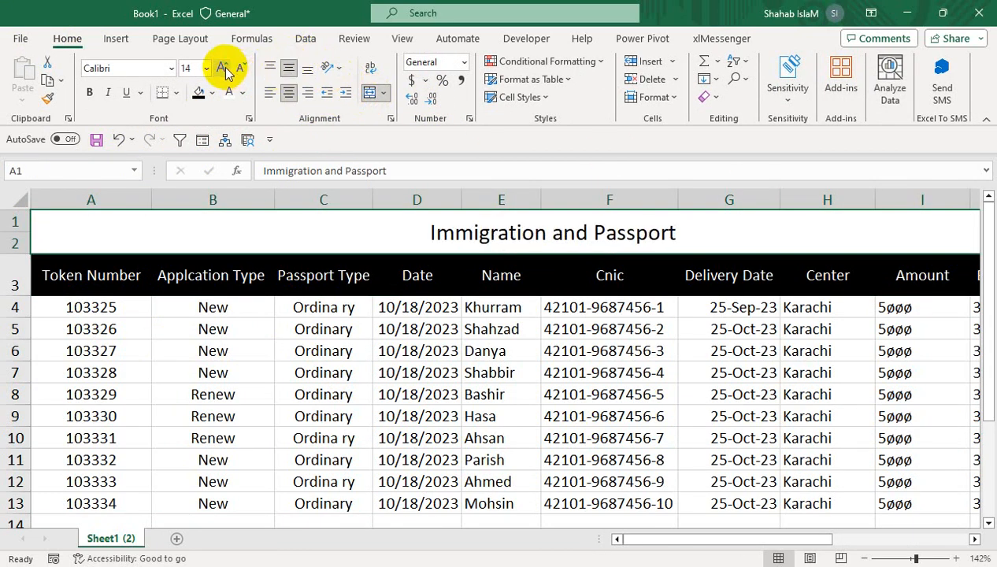
pyautogui.click(223, 67)
pyautogui.click(224, 68)
pyautogui.click(89, 93)
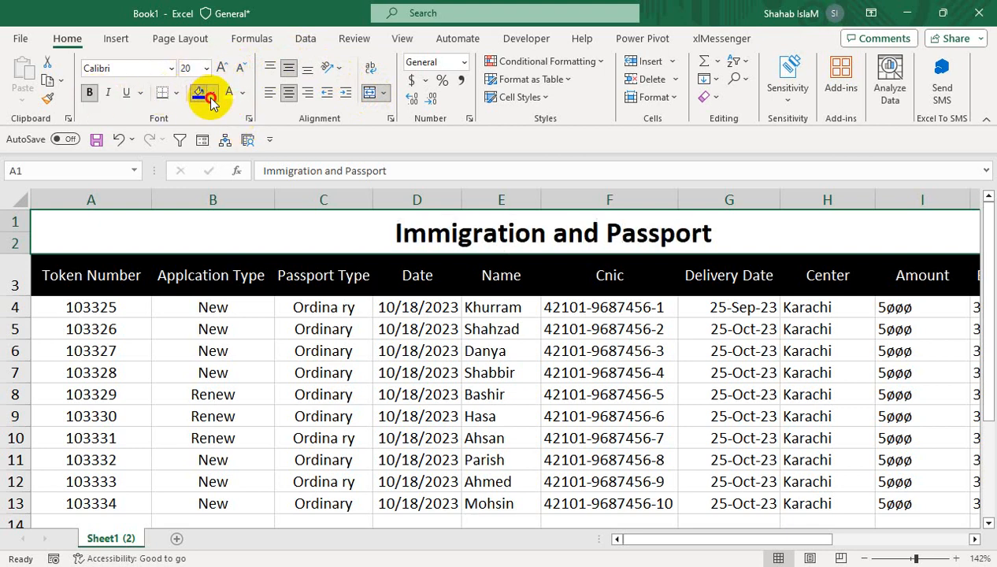
# - Give the merged title cell a medium gray fill and white font color
pyautogui.click(212, 93)
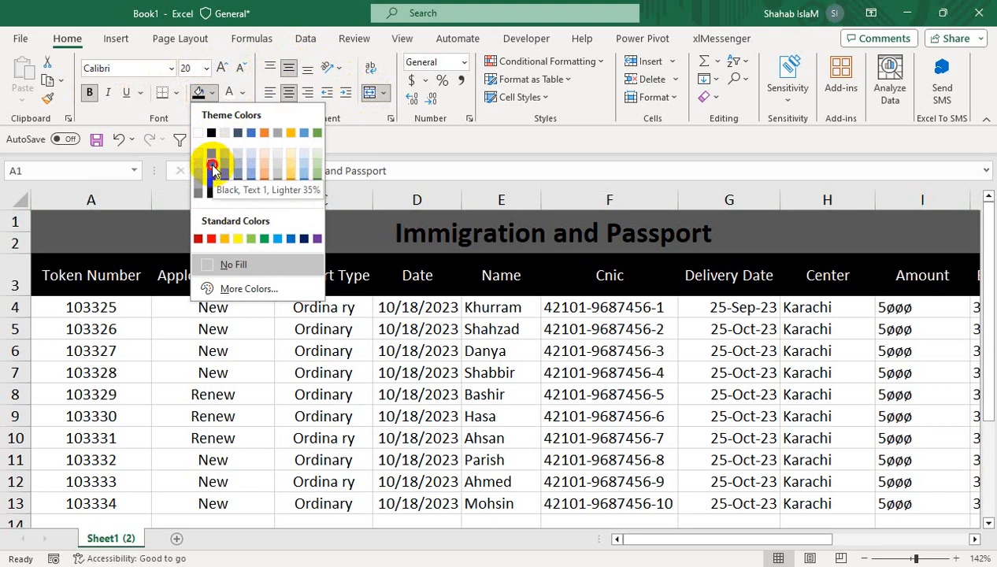
pyautogui.click(211, 153)
pyautogui.click(229, 94)
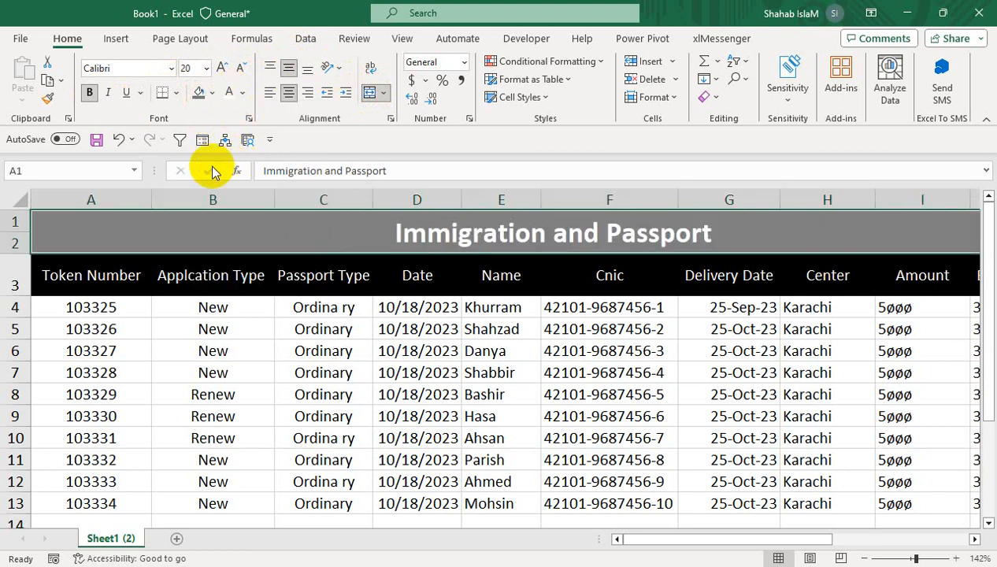
# - Increase the Immigration and Passport title's font size to 24
pyautogui.click(221, 67)
pyautogui.click(221, 68)
pyautogui.click(389, 350)
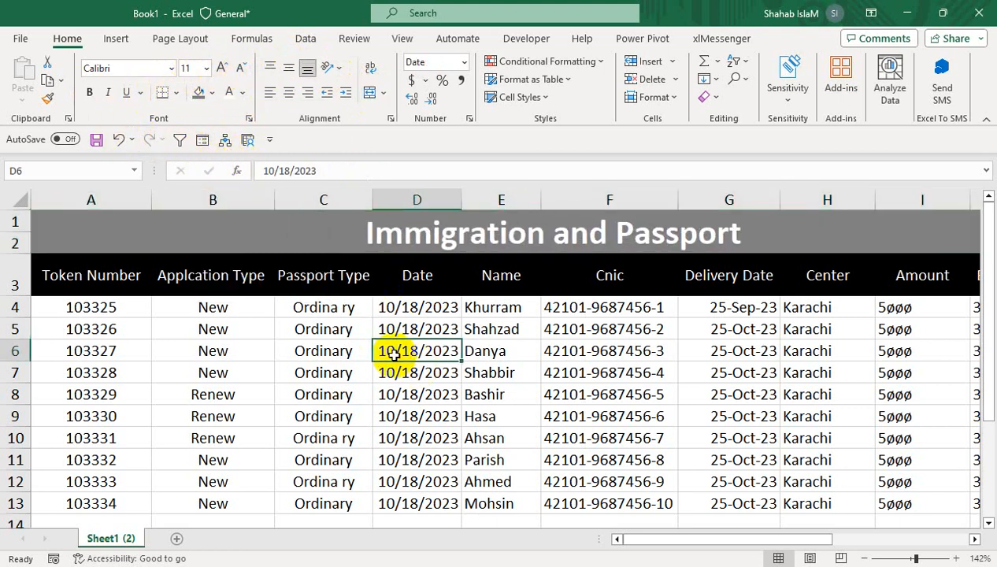
# - Wrap the Applcation Type header in B3 onto two lines, narrowing column B and making row 3 slightly taller
pyautogui.click(237, 268)
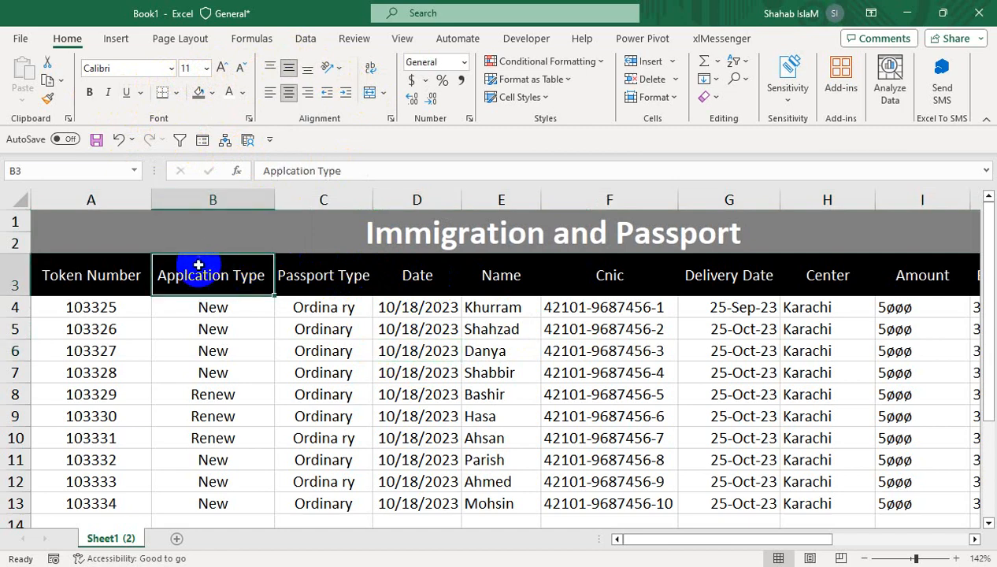
pyautogui.click(368, 69)
pyautogui.moveTo(274, 200); pyautogui.dragTo(228, 200)
pyautogui.moveTo(15, 296); pyautogui.dragTo(15, 307)
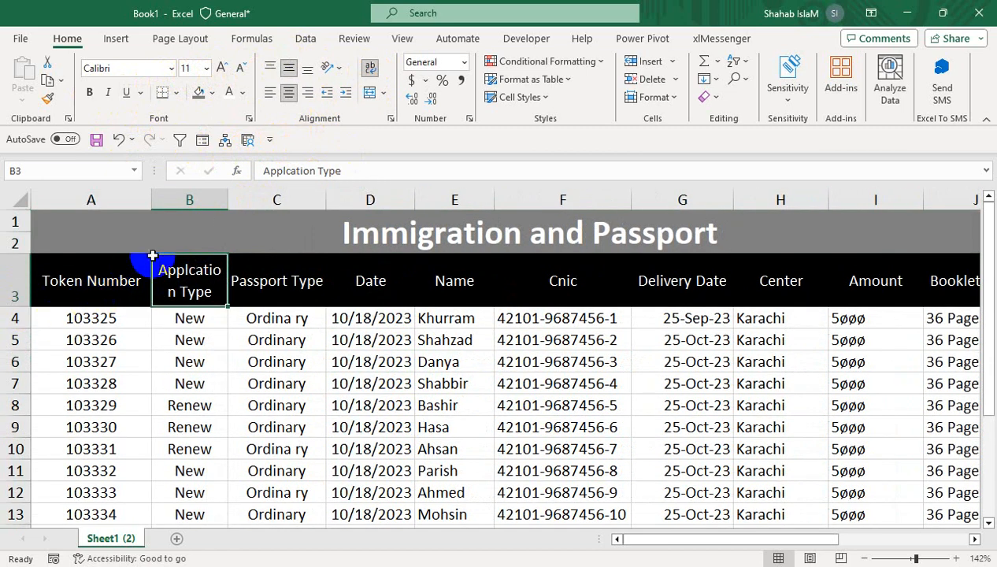
pyautogui.moveTo(240, 189); pyautogui.dragTo(214, 197)
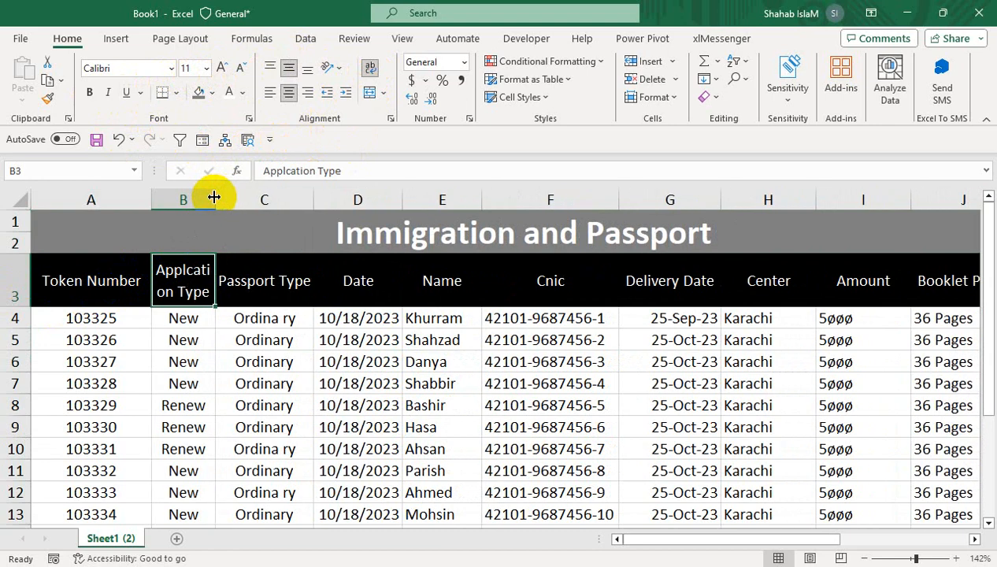
# - Wrap the Token Number header in A3 and narrow column A so it breaks onto two lines
pyautogui.click(65, 296)
pyautogui.click(367, 71)
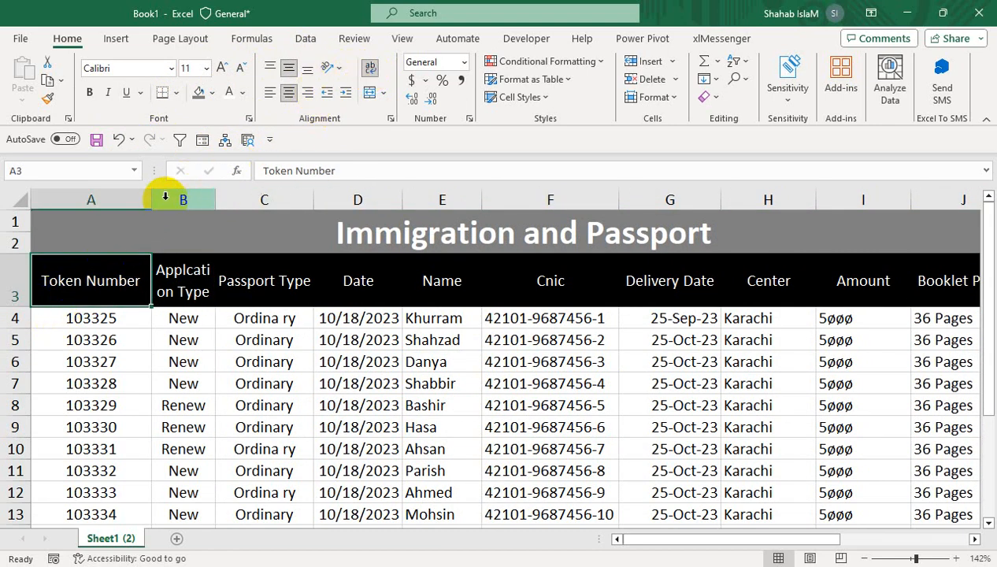
pyautogui.moveTo(151, 201); pyautogui.dragTo(122, 206)
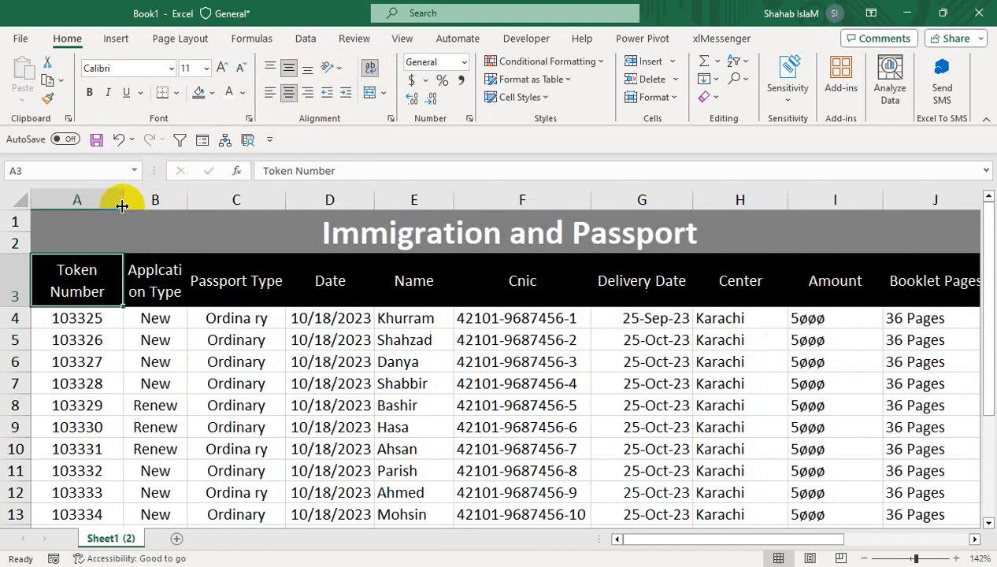
# - Wrap the Passport Type header in C3 within a narrower column C, and autofit columns H and I
pyautogui.click(256, 281)
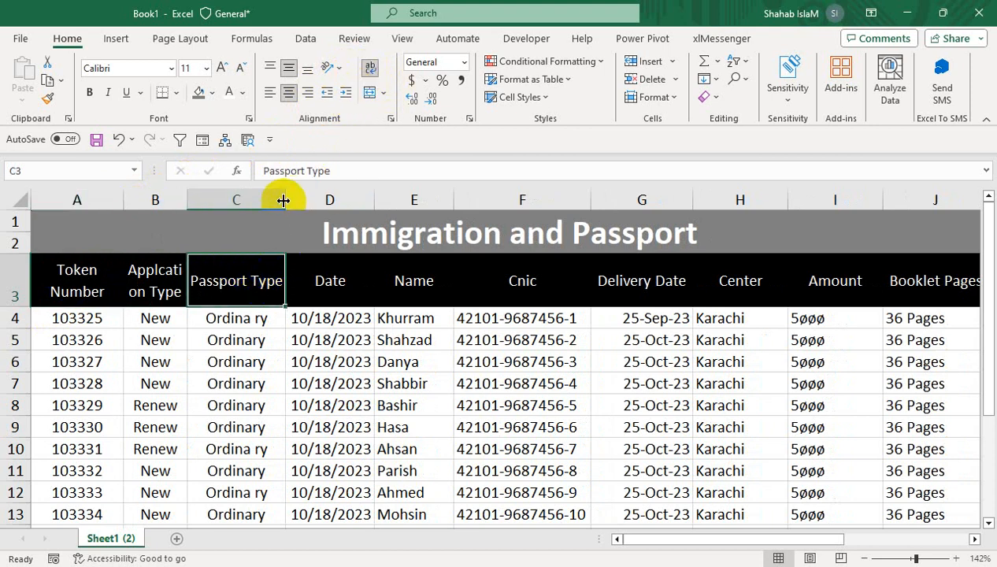
pyautogui.moveTo(285, 200); pyautogui.dragTo(267, 200)
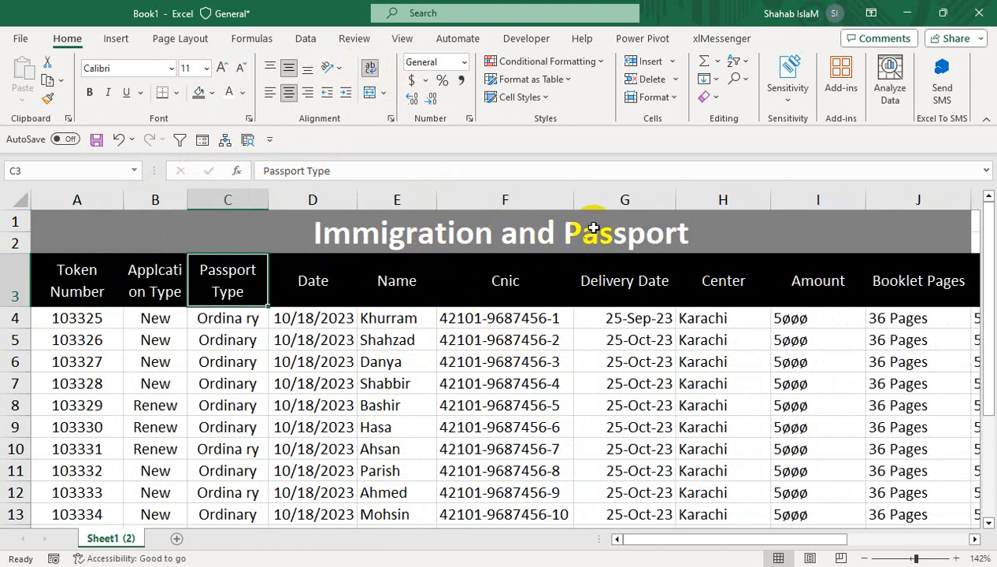
pyautogui.doubleClick(770, 200)
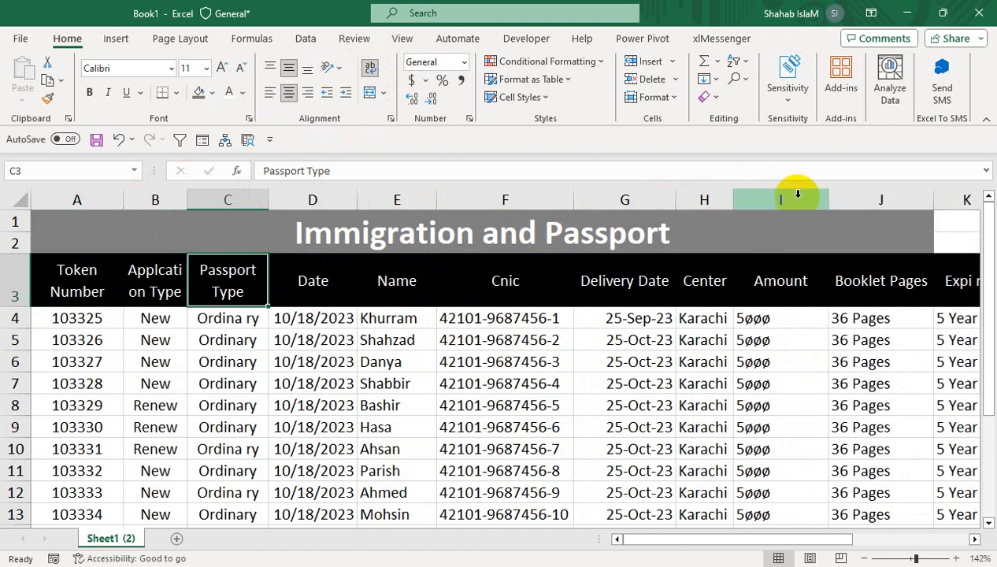
pyautogui.doubleClick(828, 200)
# - Unmerge the title and merge and center it again across A1:K2 to cover the Expi ry column
pyautogui.moveTo(909, 222); pyautogui.dragTo(866, 237)
pyautogui.click(369, 93)
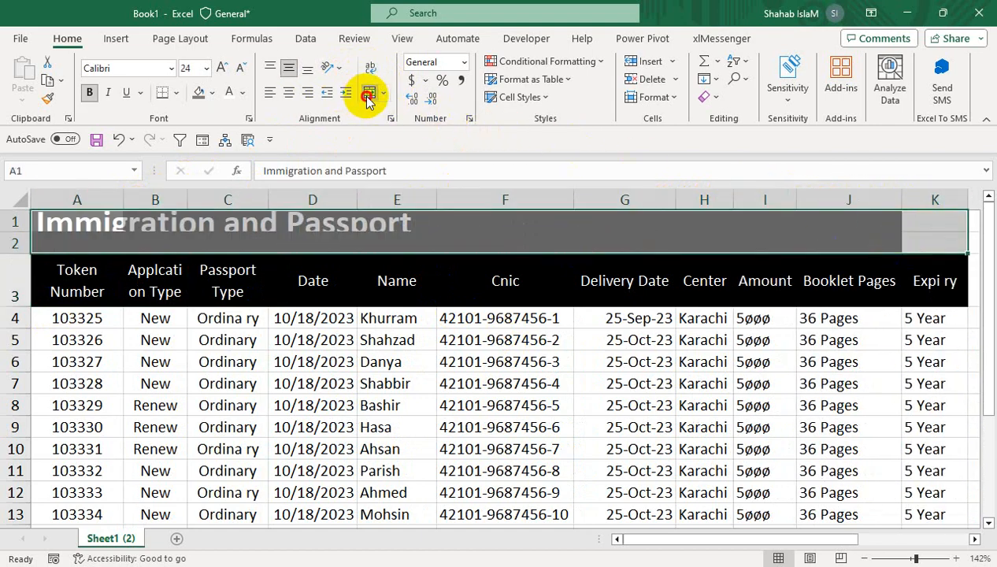
pyautogui.click(369, 92)
# - Narrow column J and wrap the Booklet Pages header in J3 onto two lines
pyautogui.click(911, 202)
pyautogui.moveTo(912, 201); pyautogui.dragTo(869, 204)
pyautogui.click(848, 278)
pyautogui.click(371, 71)
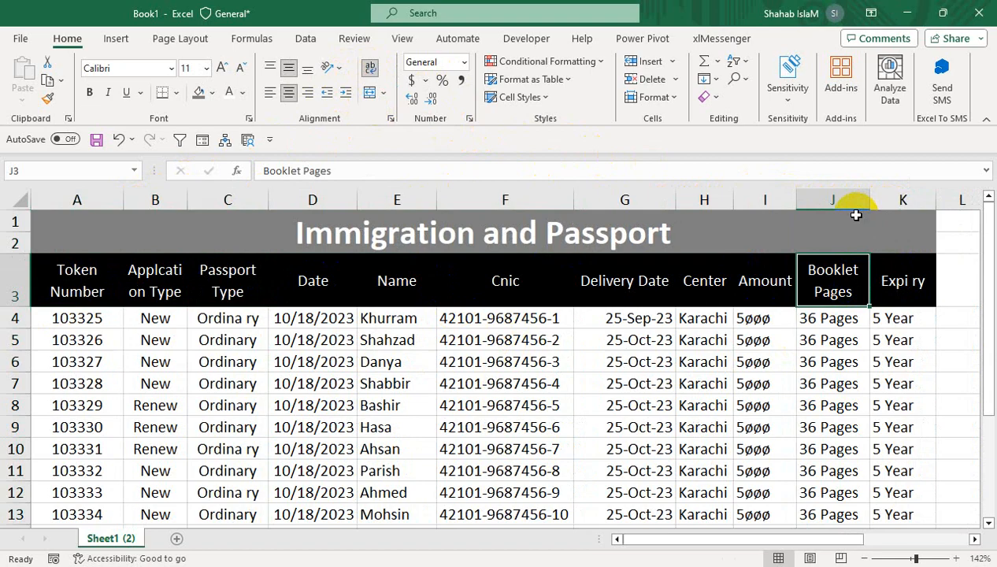
pyautogui.click(892, 283)
pyautogui.click(866, 450)
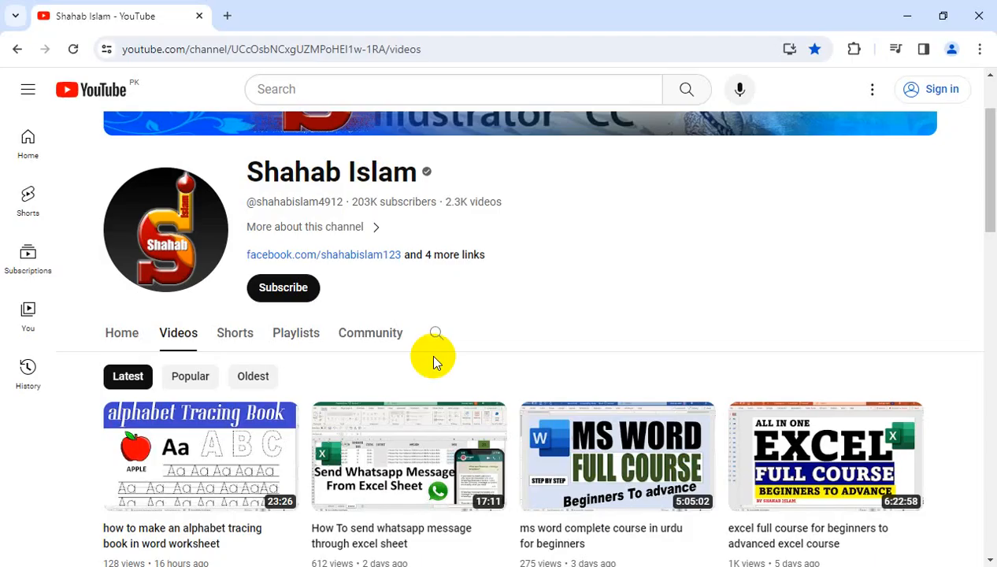